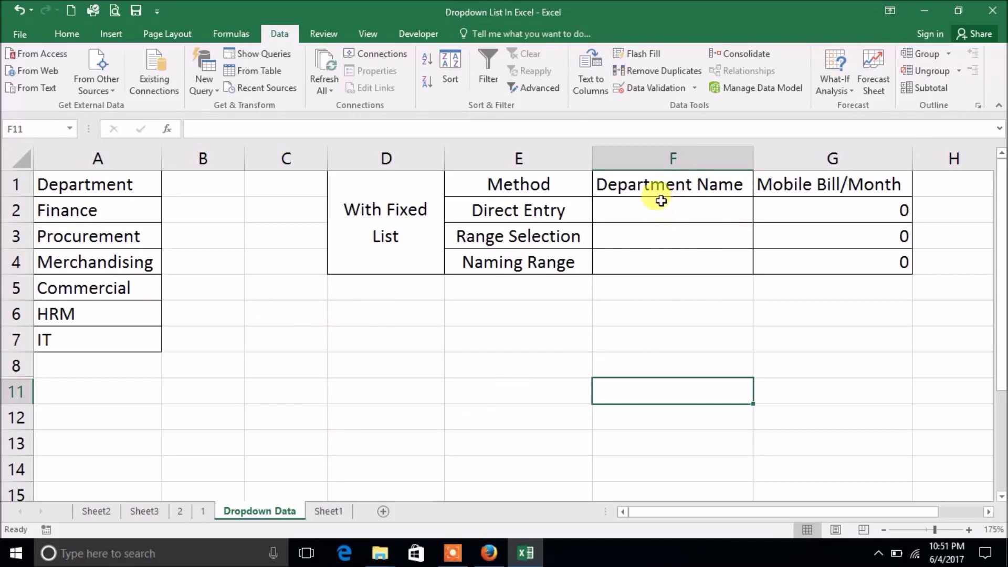
# Select cell F2 after first trying the range F2:F4
pyautogui.moveTo(661, 201); pyautogui.dragTo(648, 229)
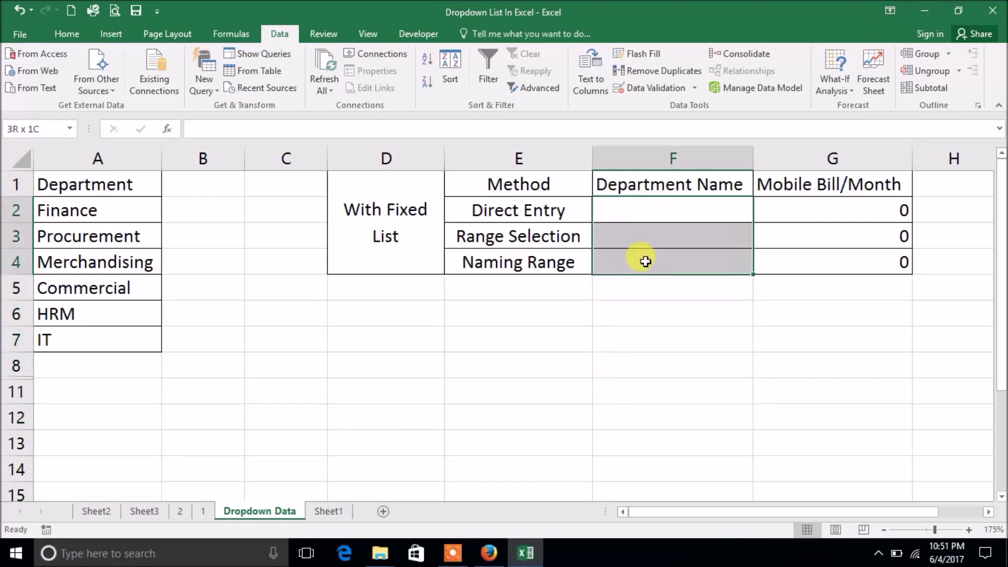
pyautogui.moveTo(647, 229); pyautogui.dragTo(647, 262)
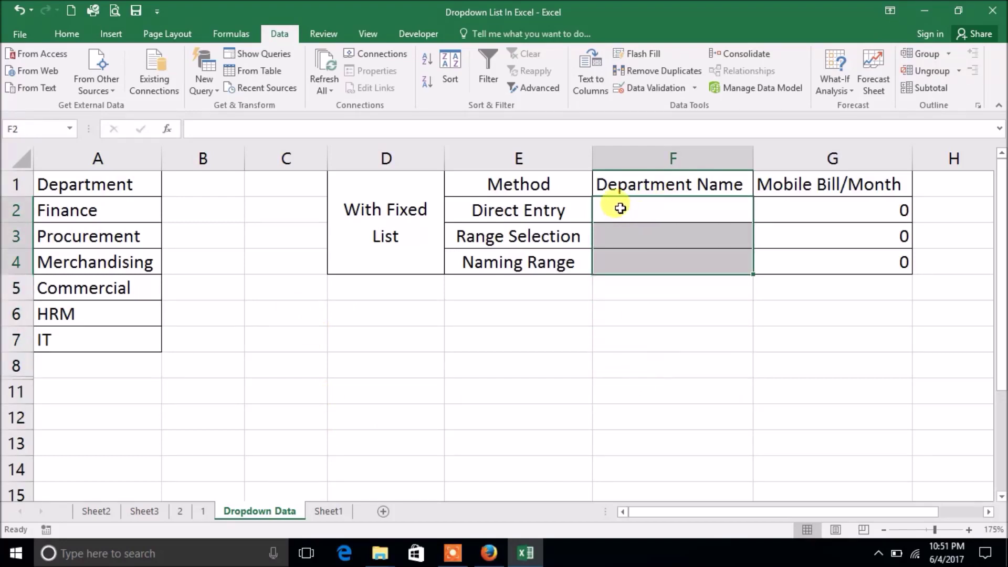
pyautogui.moveTo(620, 208); pyautogui.dragTo(617, 256)
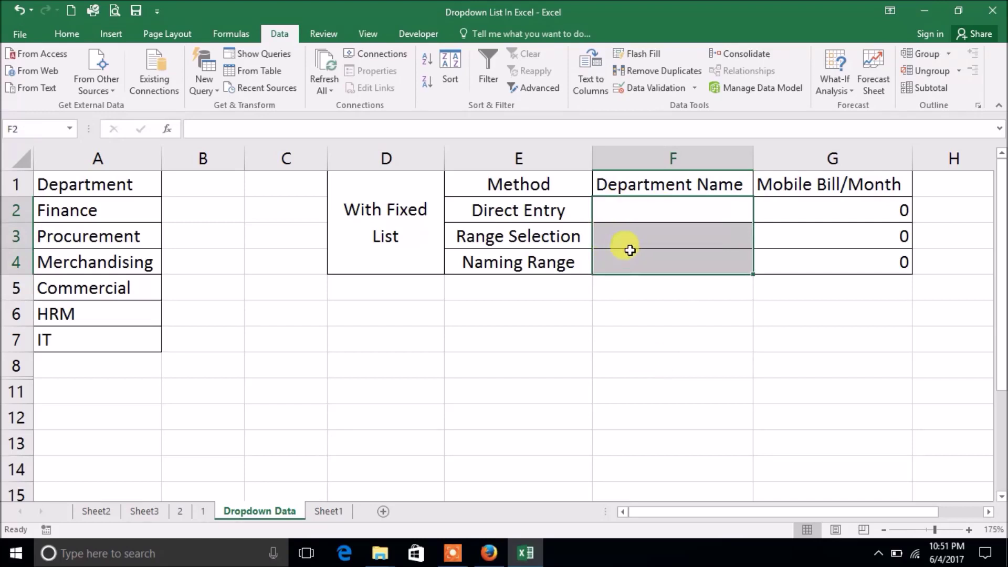
pyautogui.click(631, 209)
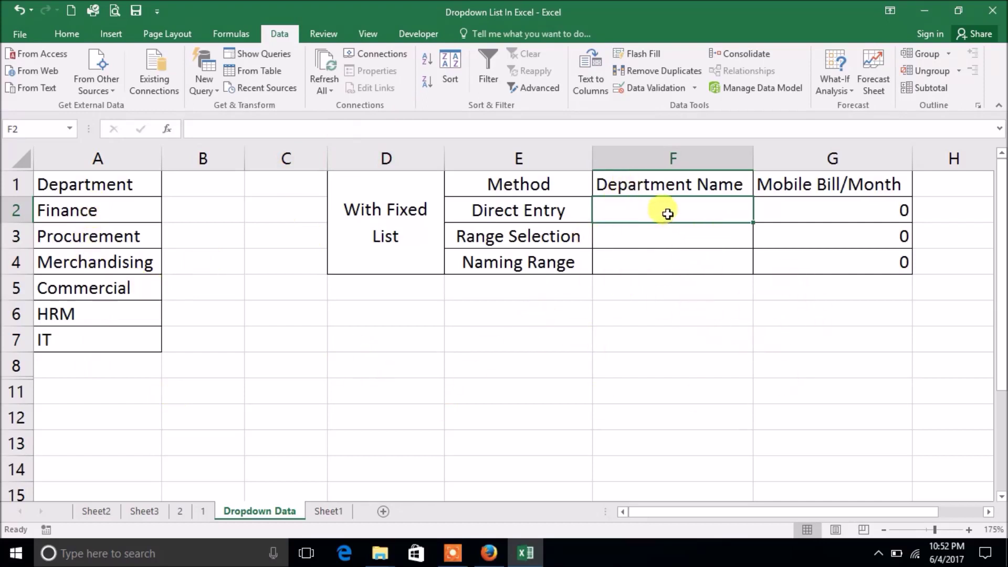
# Open Data Validation for F2, move the dialog aside, and show the Allow choices
pyautogui.click(679, 90)
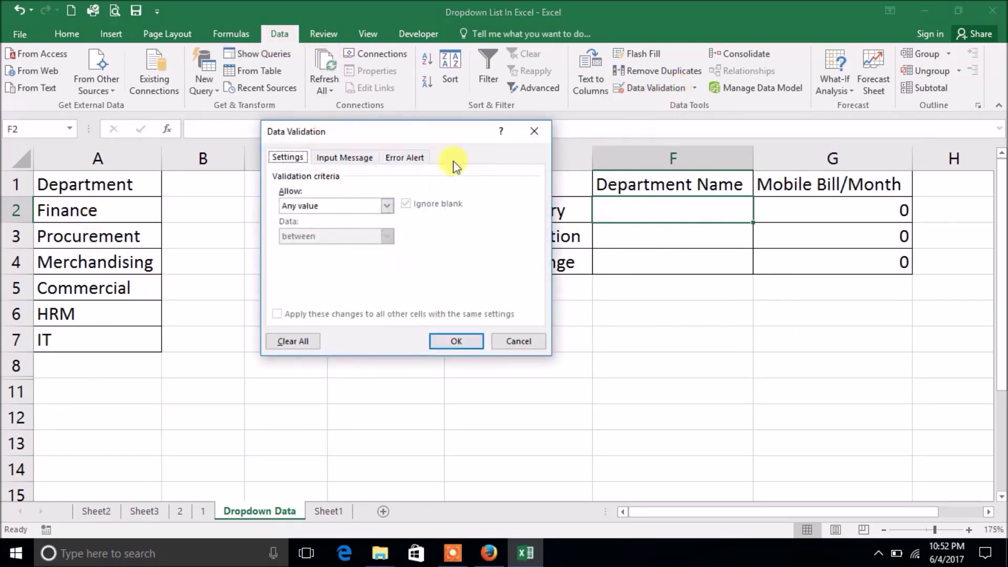
pyautogui.click(535, 133)
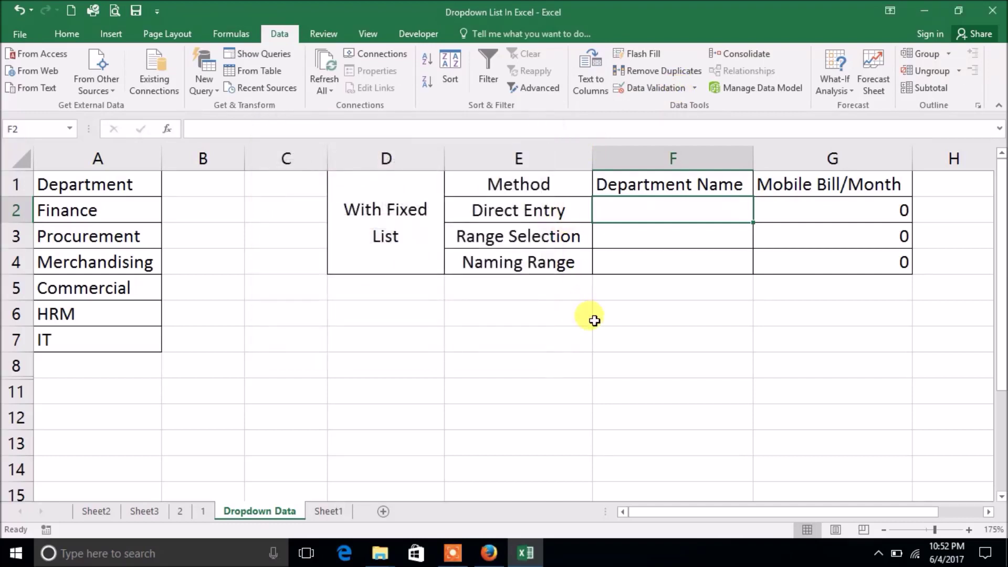
pyautogui.hotkey('alt', 'd')
pyautogui.press('l')
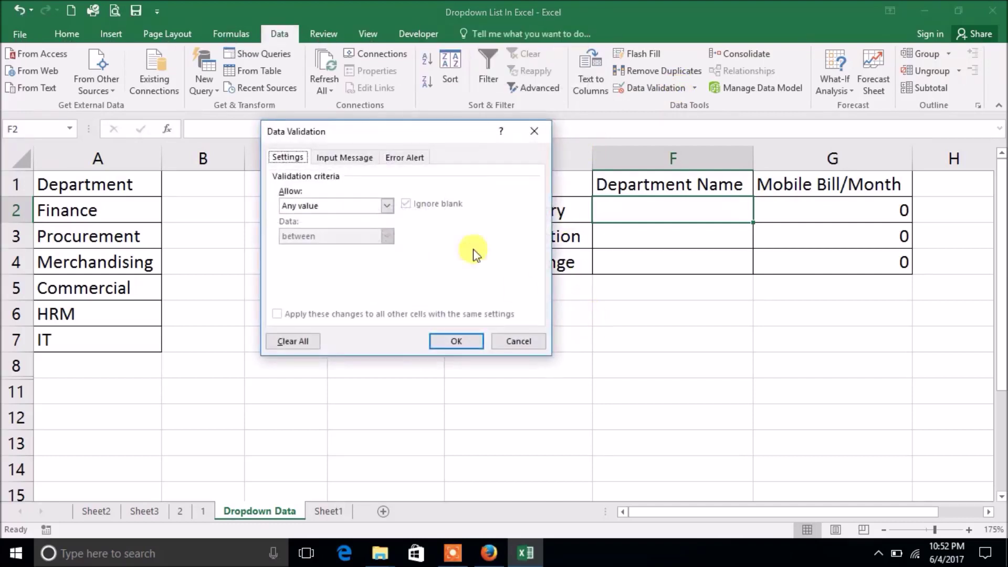
pyautogui.moveTo(380, 138)
pyautogui.mouseDown()
pyautogui.moveTo(286, 248)
pyautogui.moveTo(313, 173)
pyautogui.mouseUp()
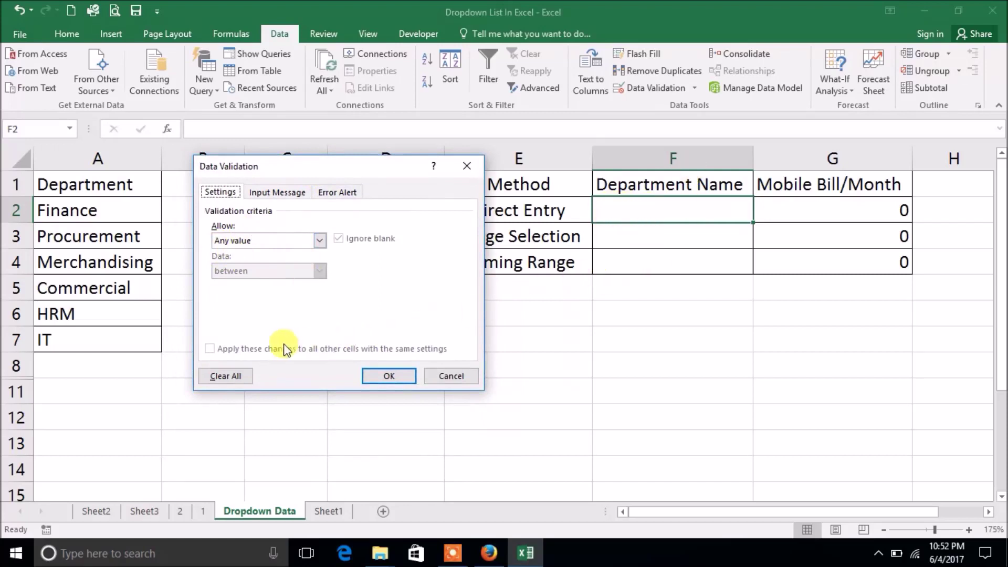
pyautogui.click(319, 241)
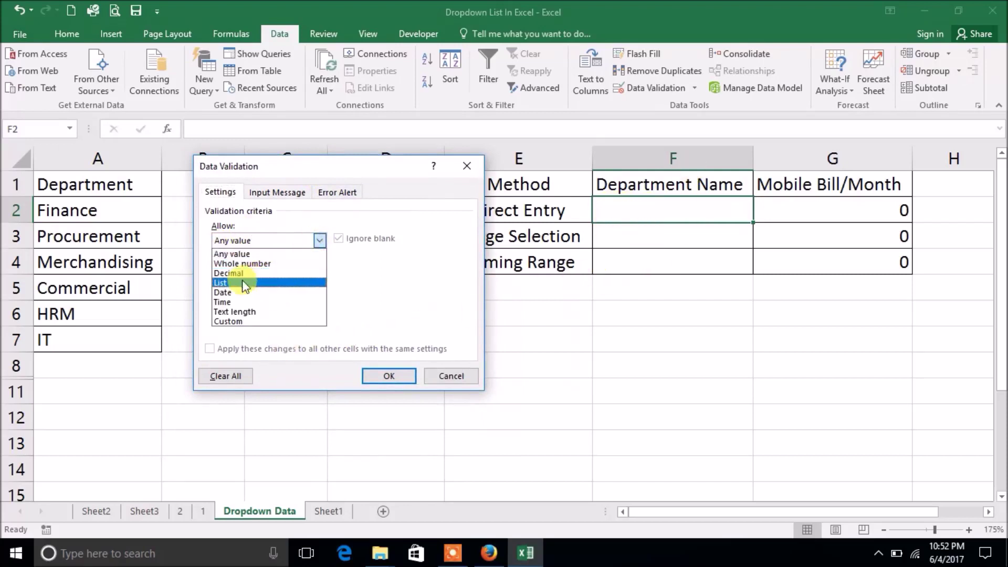
# Set Allow to List and begin entering the six department names in Source
pyautogui.click(243, 284)
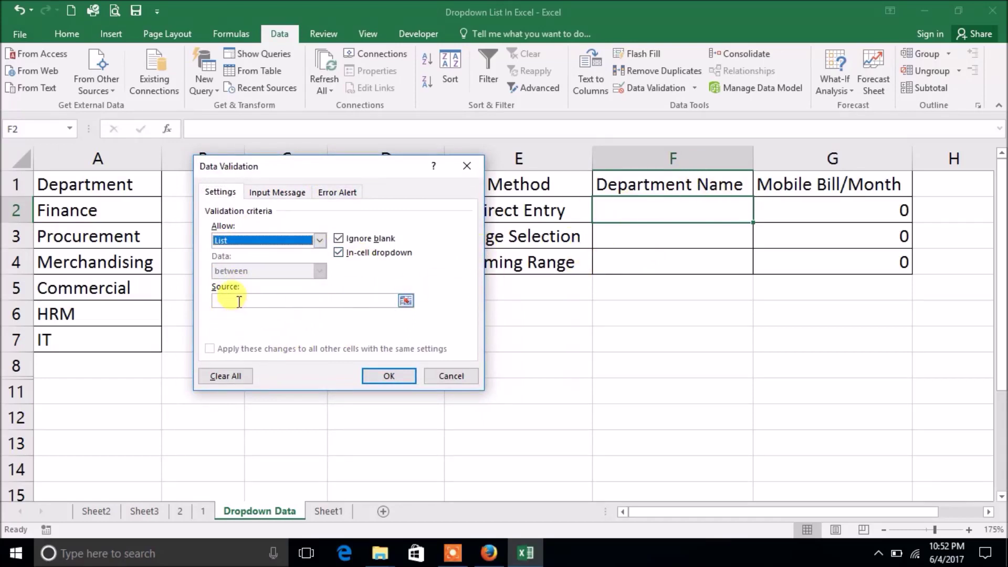
pyautogui.click(239, 301)
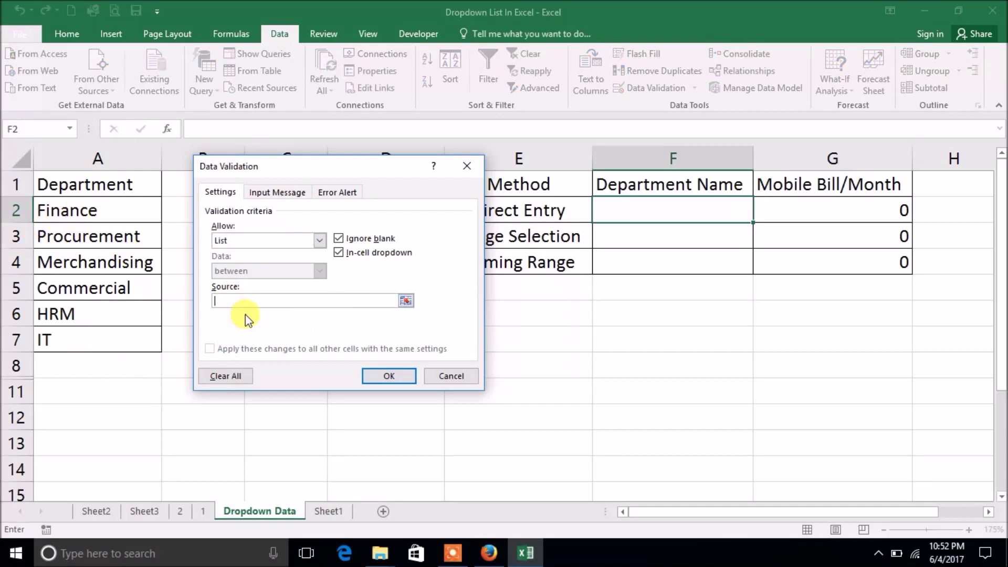
pyautogui.write('Financ')
pyautogui.write('e,')
pyautogui.write('P')
pyautogui.write('rocu')
pyautogui.write('u')
pyautogui.write('reme')
pyautogui.write('nt,')
pyautogui.write('Merch')
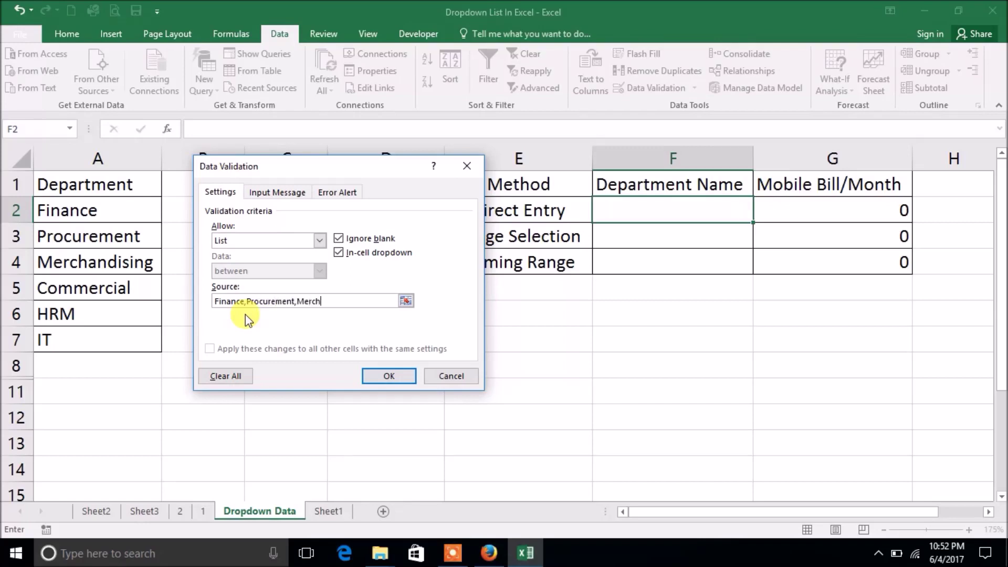
pyautogui.write('andisin')
pyautogui.write('g,Co')
pyautogui.write('mmercia')
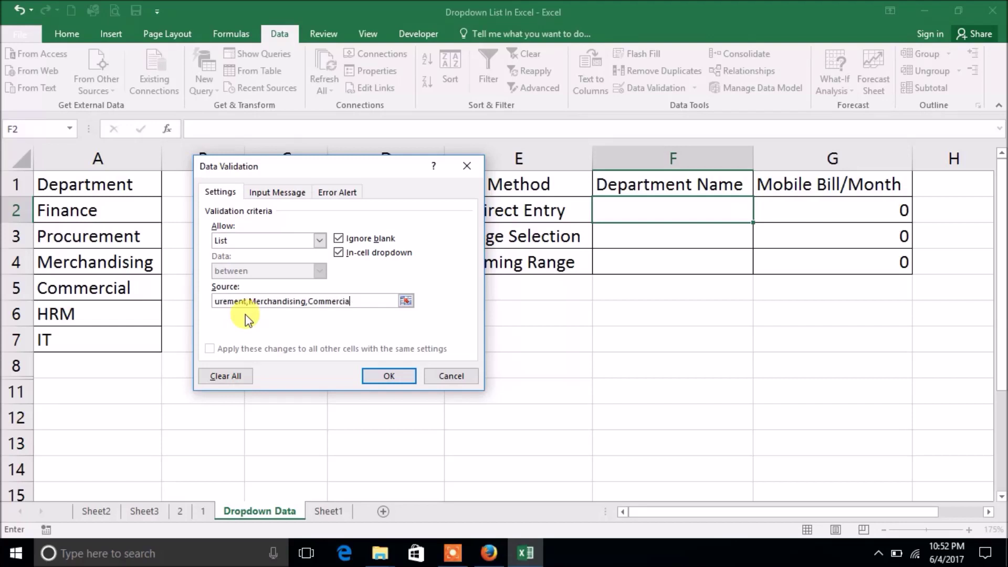
pyautogui.write('l,HR')
pyautogui.write('M,IT')
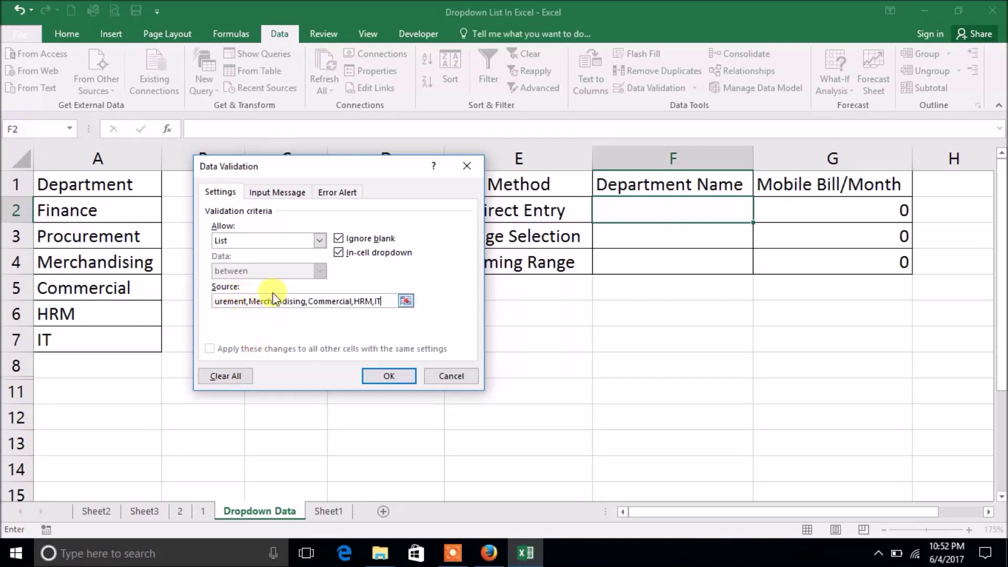
# Apply the list rule and test F2's dropdown with Finance, glancing at Sheet3
pyautogui.click(380, 376)
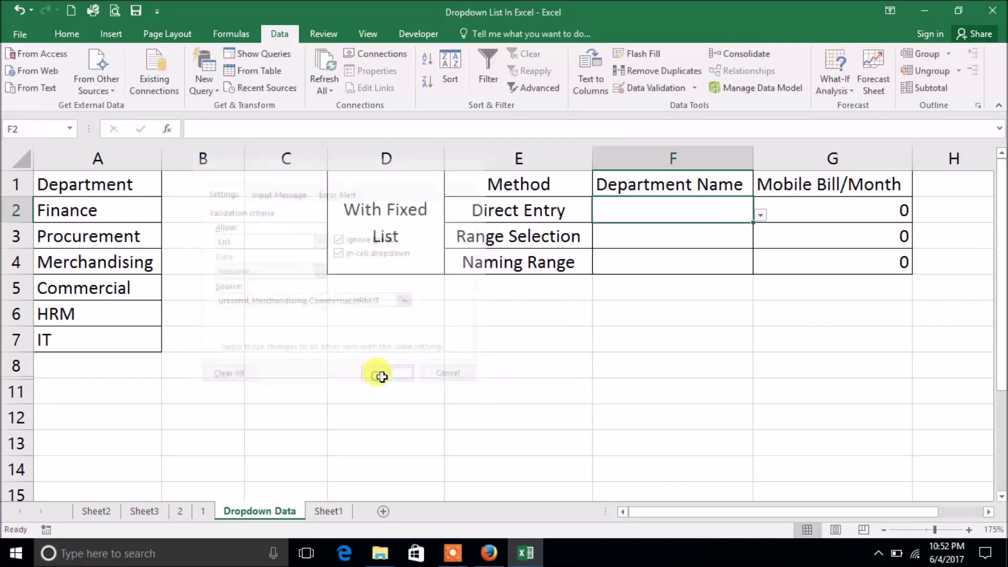
pyautogui.click(760, 215)
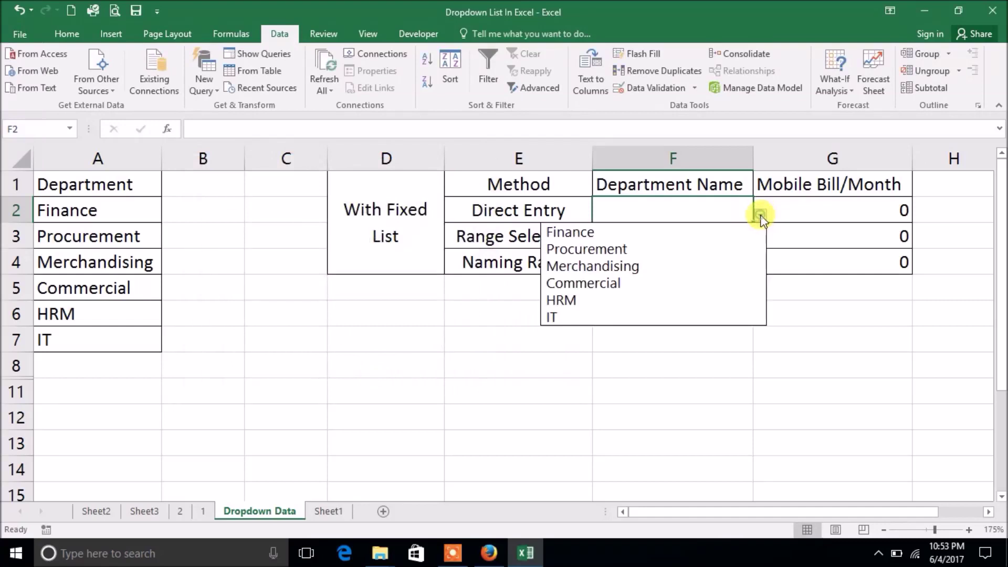
pyautogui.click(587, 236)
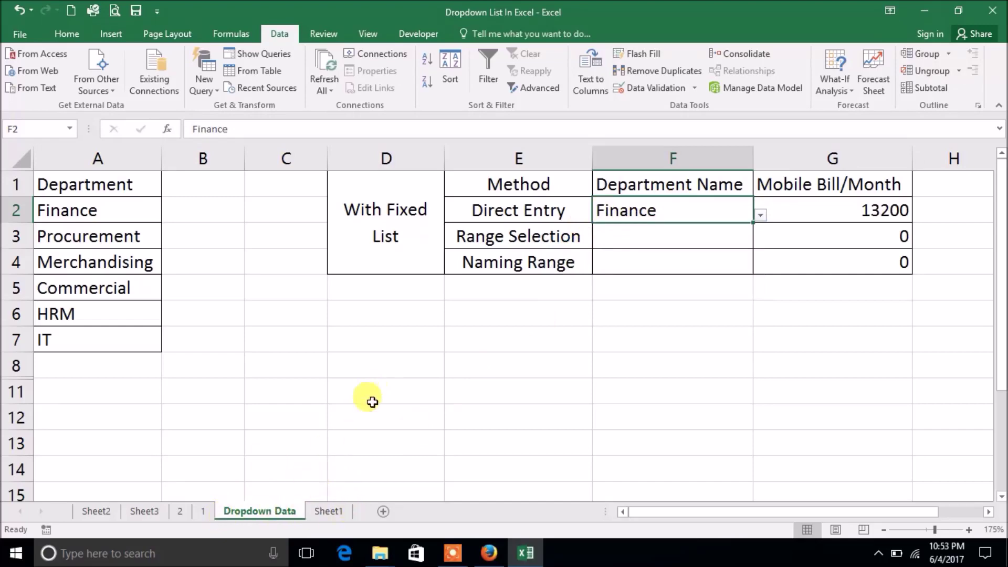
pyautogui.click(146, 511)
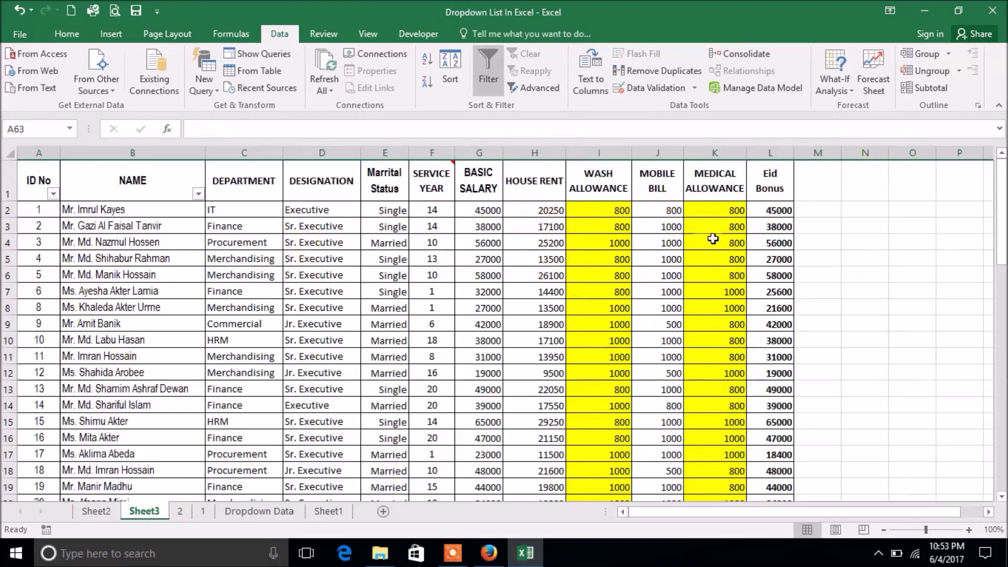
pyautogui.click(283, 516)
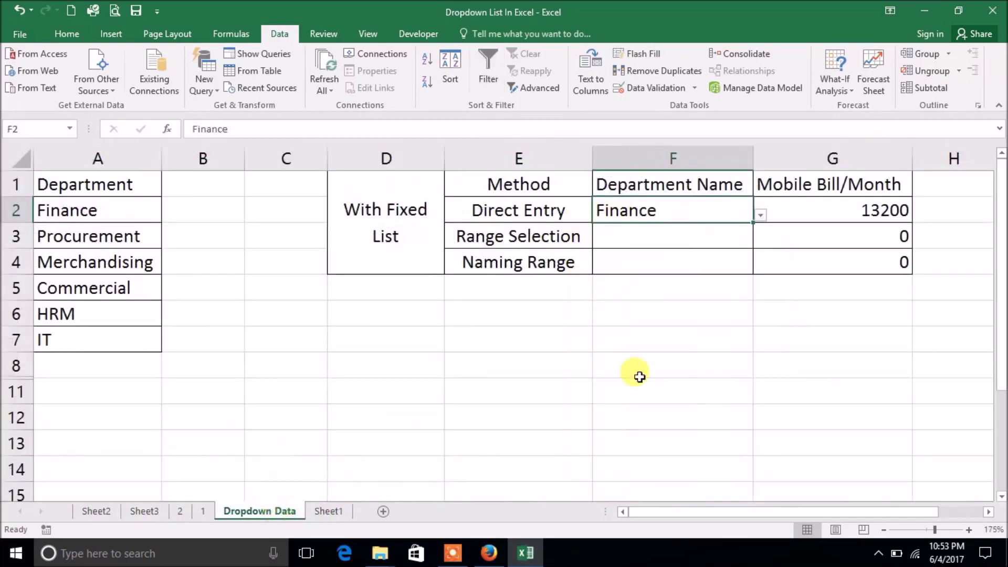
pyautogui.click(760, 215)
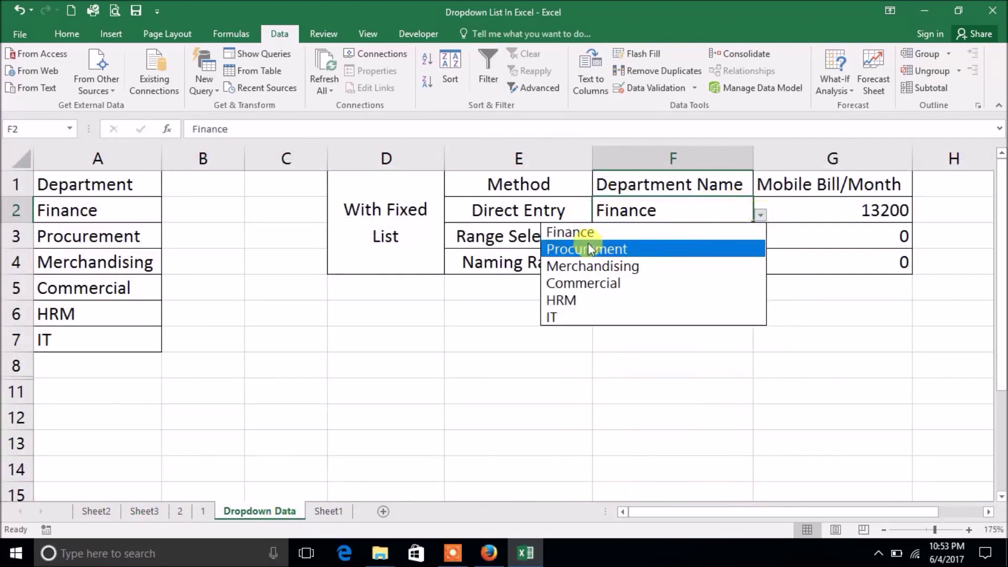
pyautogui.click(866, 204)
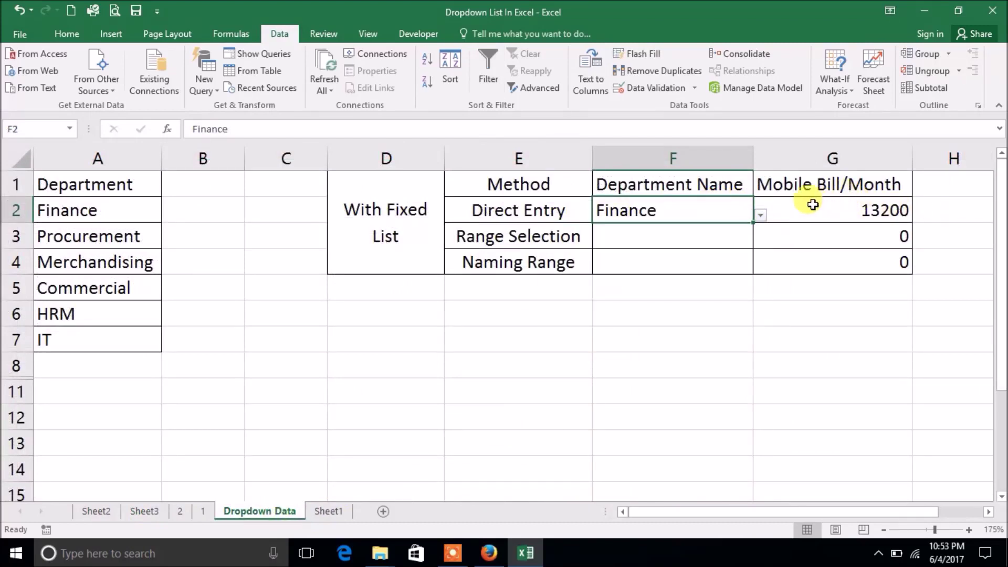
pyautogui.click(869, 202)
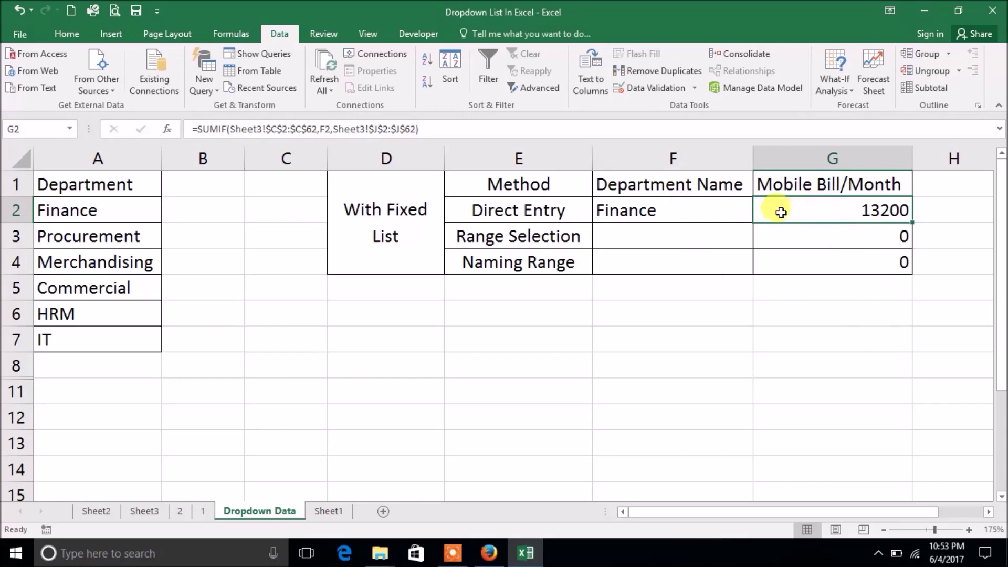
# Choose Procurement, then Merchandising in F2, so the monthly bill shows 12900
pyautogui.click(656, 209)
pyautogui.click(760, 214)
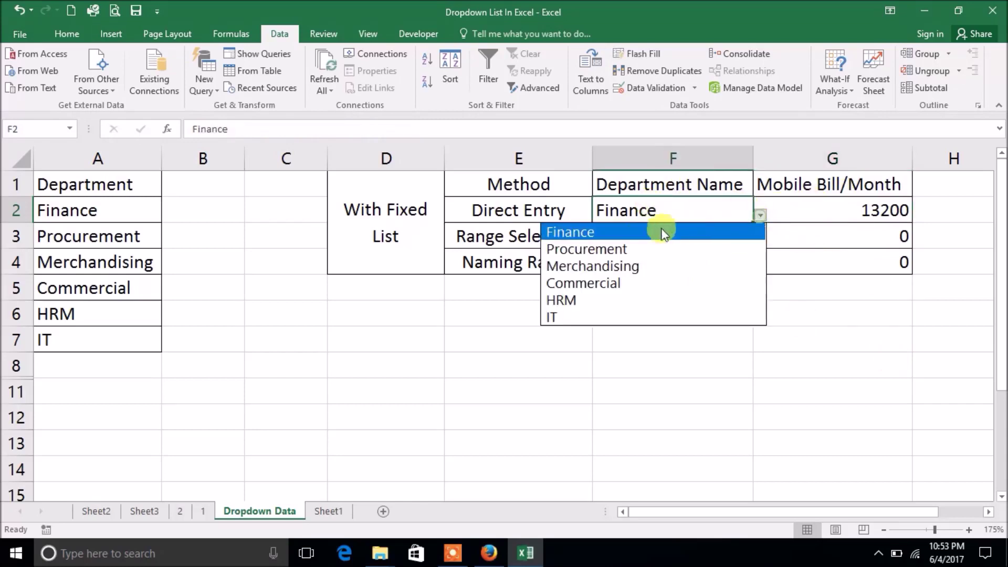
pyautogui.click(620, 250)
pyautogui.click(761, 214)
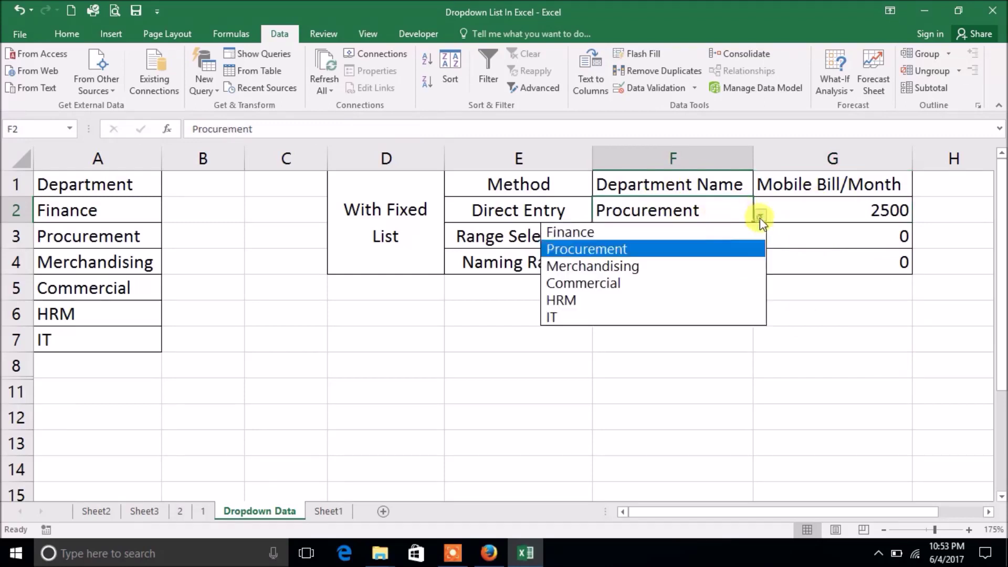
pyautogui.click(640, 266)
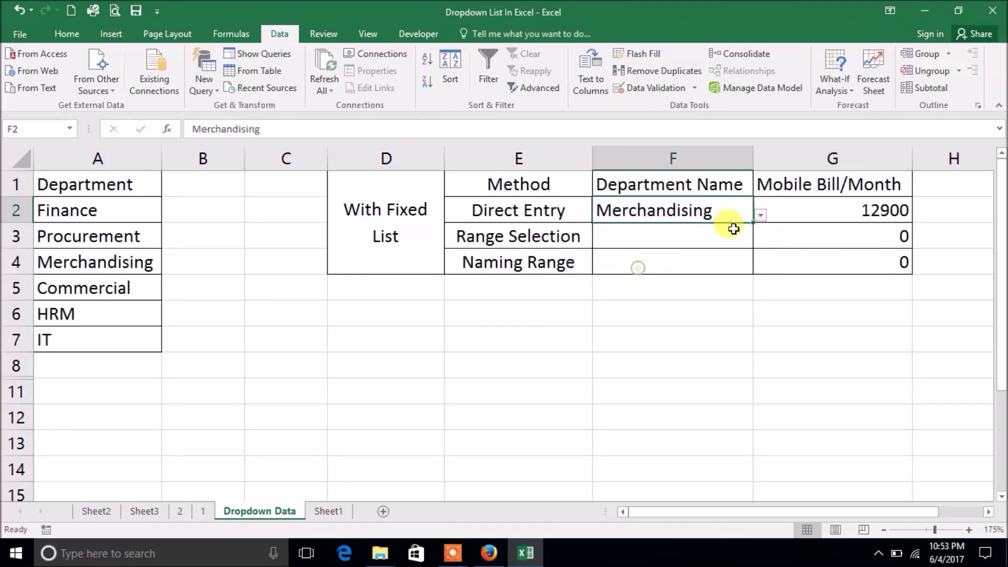
pyautogui.click(760, 214)
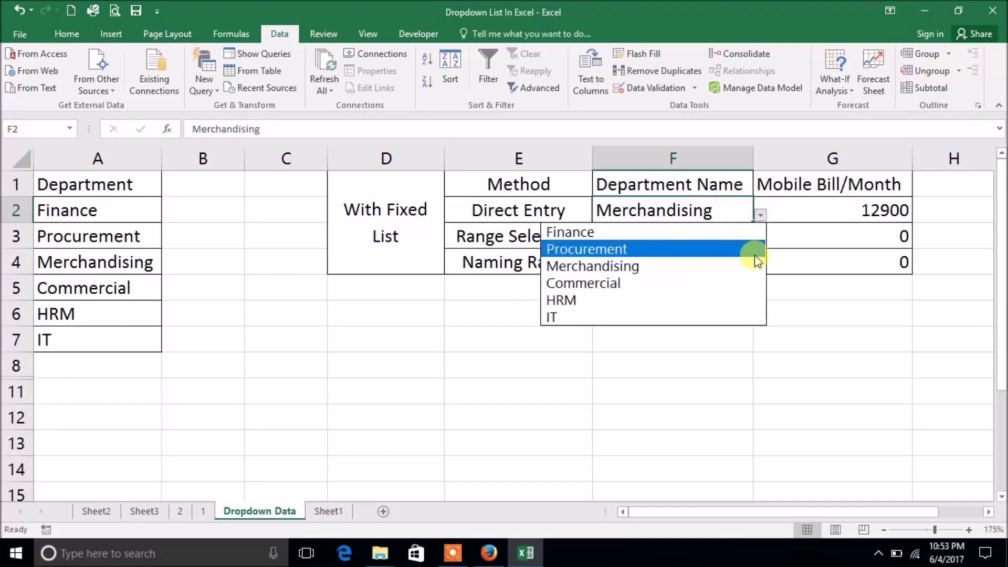
pyautogui.press('Escape')
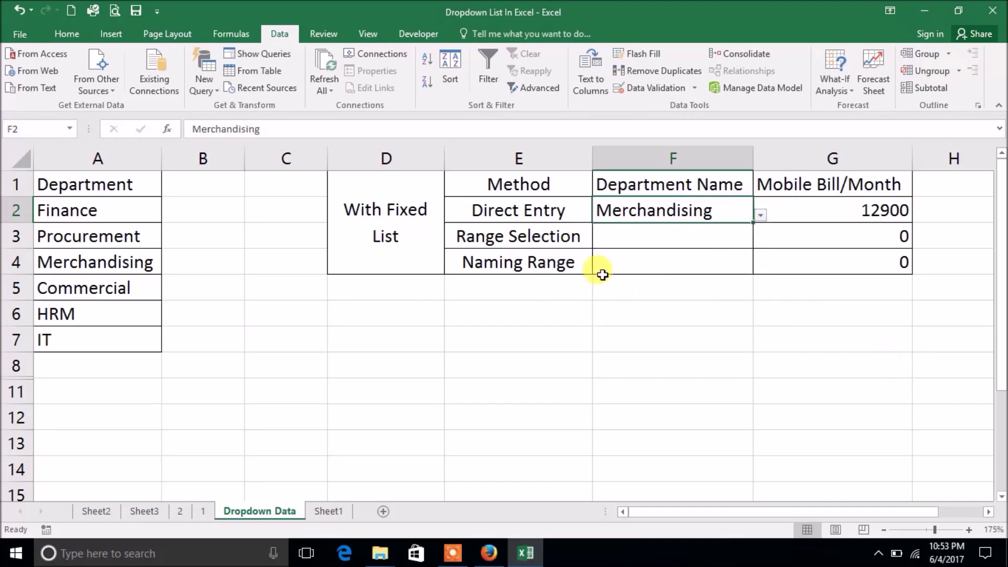
# Give F3 a List validation whose source is cells A2:A7
pyautogui.click(645, 238)
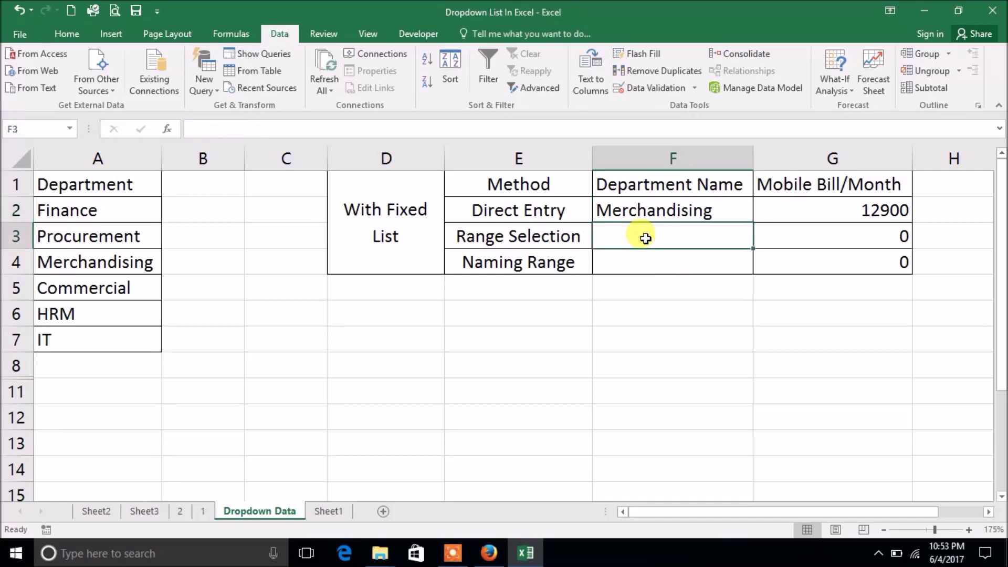
pyautogui.hotkey('alt', 'd')
pyautogui.press('l')
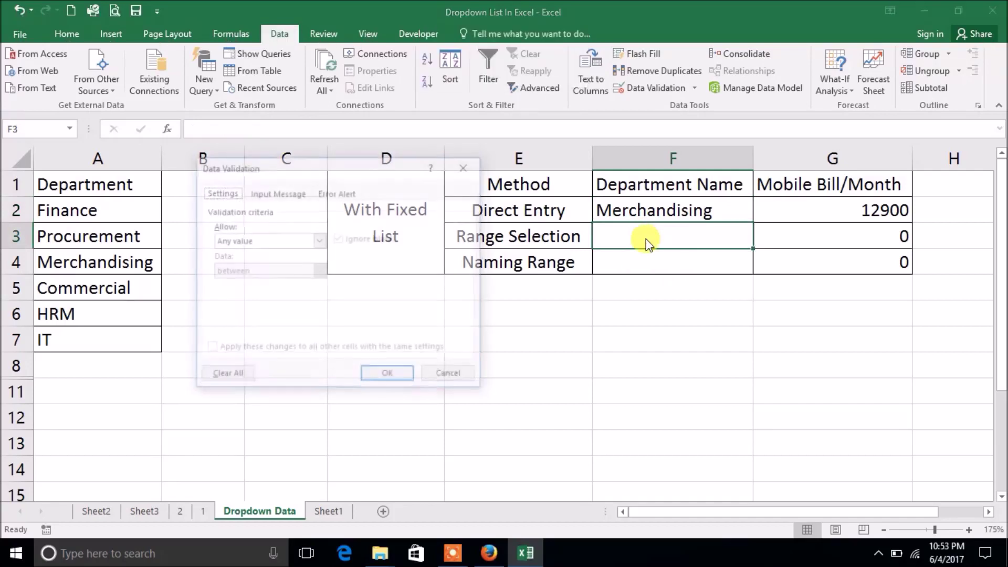
pyautogui.click(320, 241)
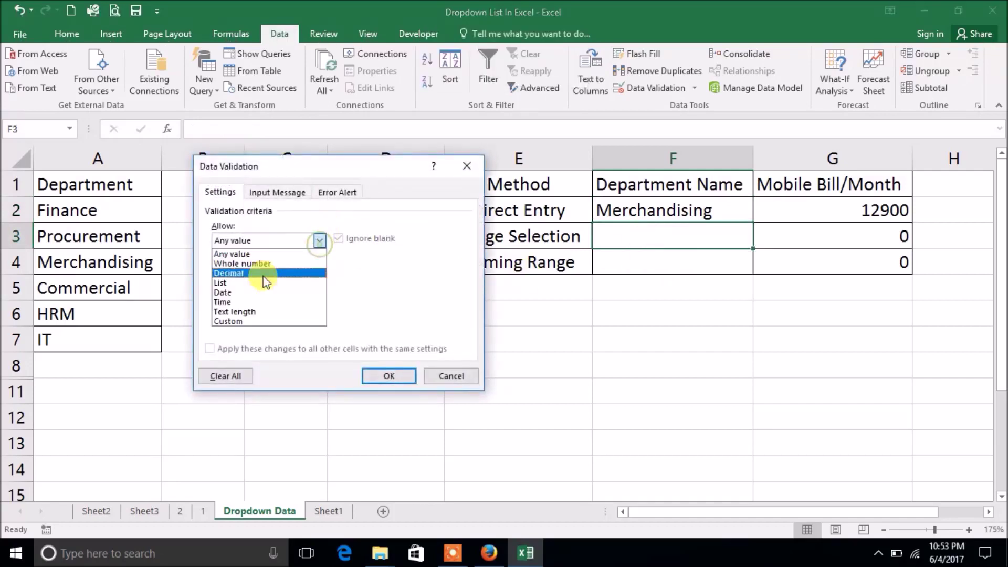
pyautogui.click(228, 283)
pyautogui.click(238, 301)
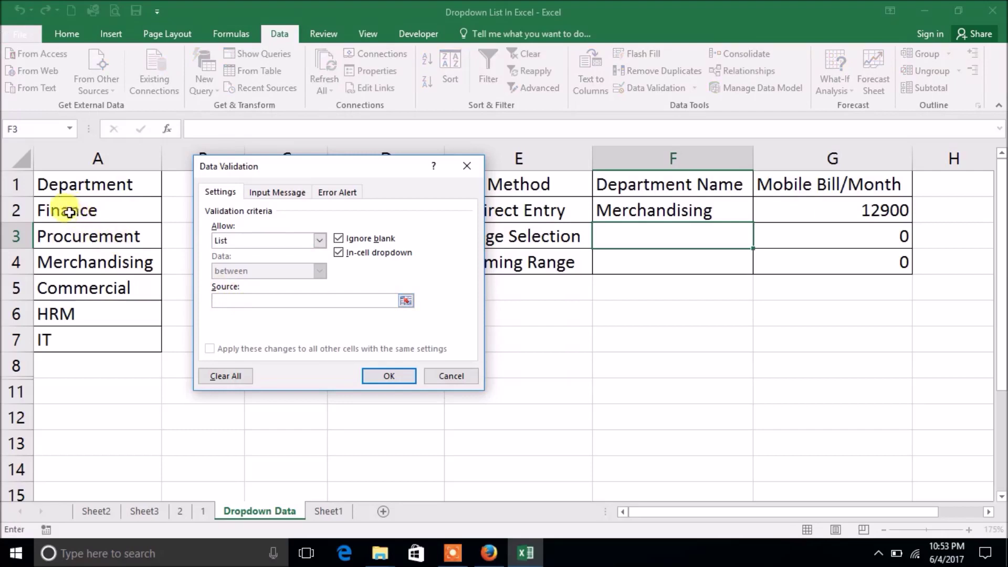
pyautogui.moveTo(67, 212); pyautogui.dragTo(73, 345)
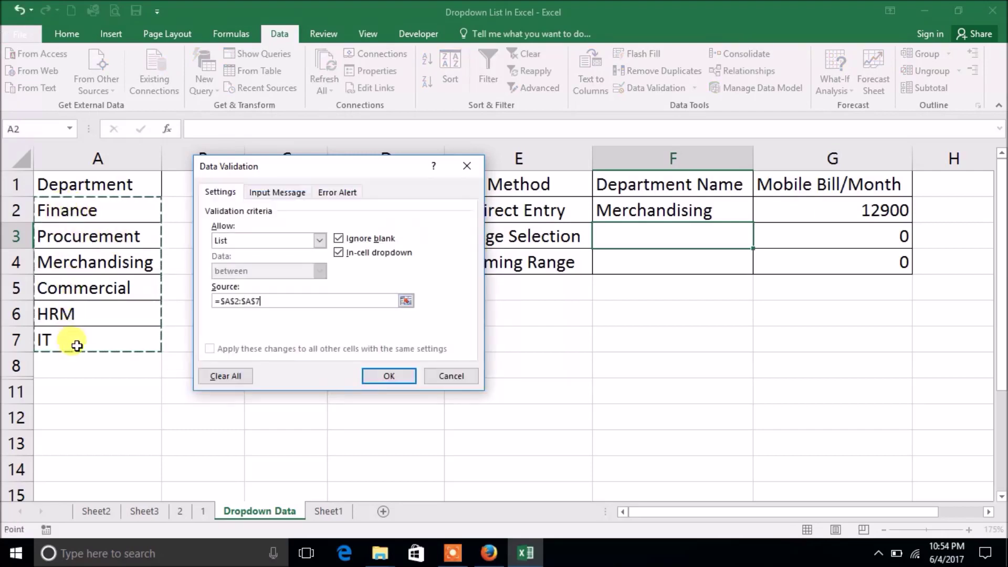
pyautogui.click(393, 378)
# Choose Procurement in F3 (bill 2500) and copy the department list A1:A7
pyautogui.click(762, 240)
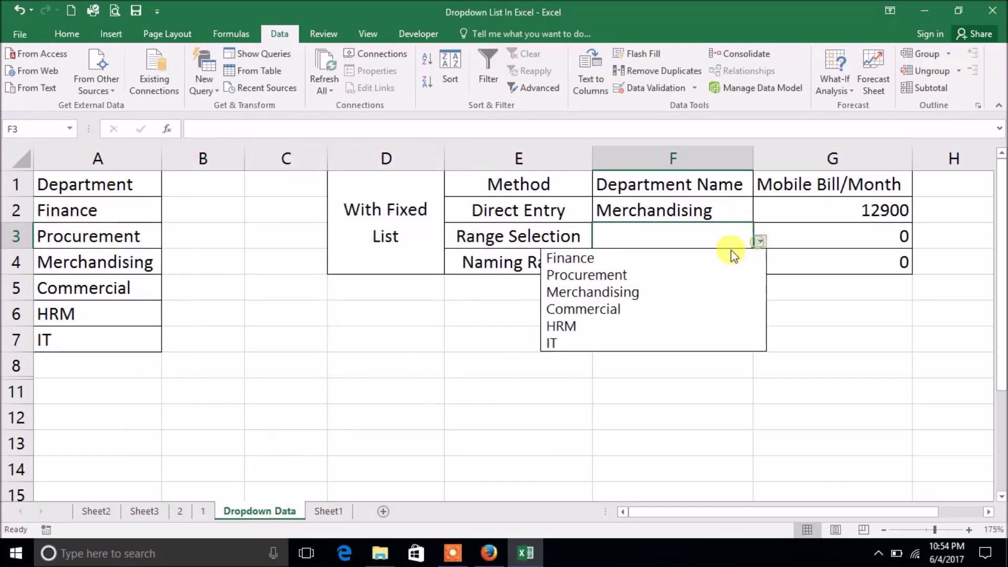
pyautogui.click(614, 275)
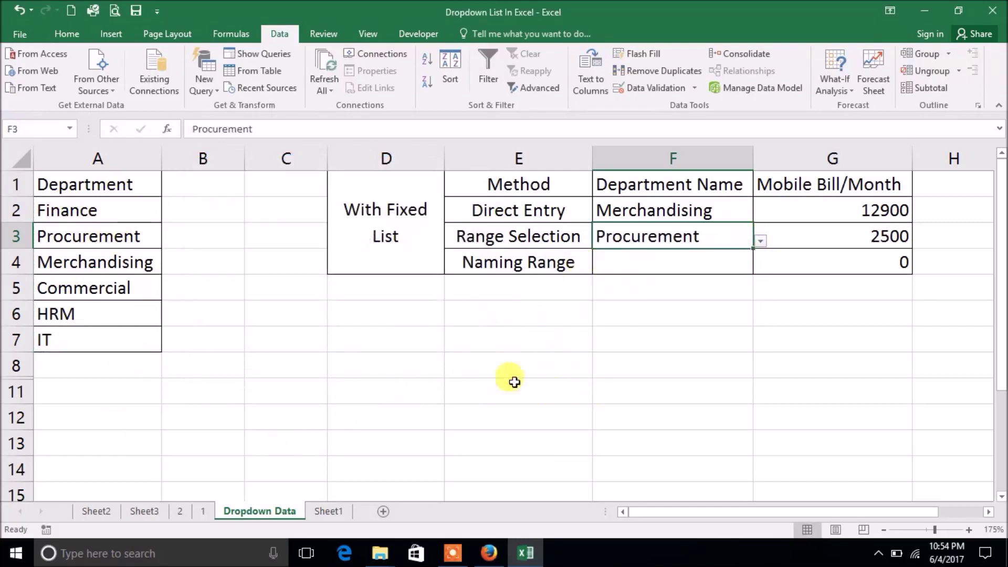
pyautogui.click(116, 184)
pyautogui.moveTo(115, 235); pyautogui.dragTo(101, 342)
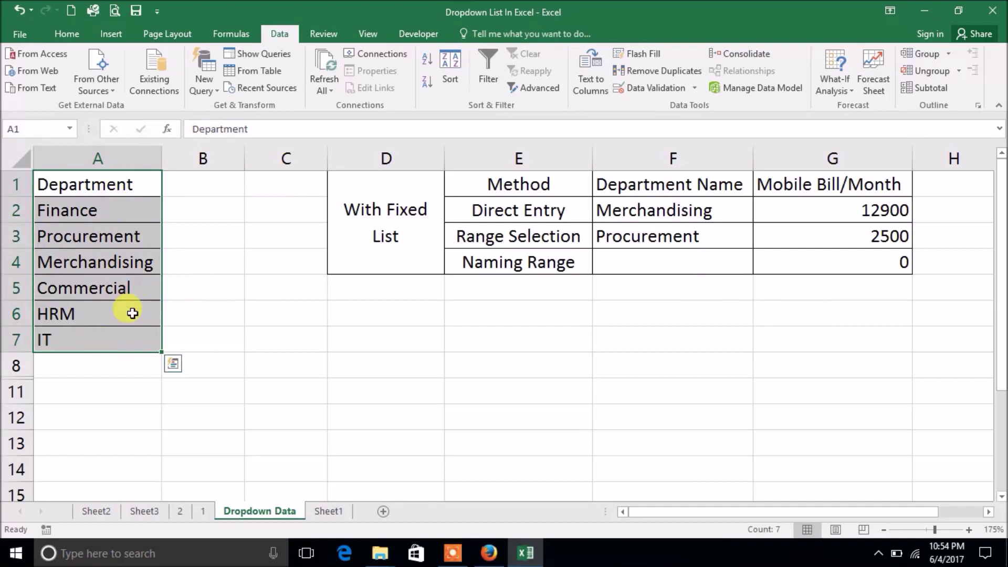
pyautogui.hotkey('ctrl', 'c')
# Paste the department list into Sheet1 cell A1, keeping F3 on Procurement
pyautogui.click(330, 512)
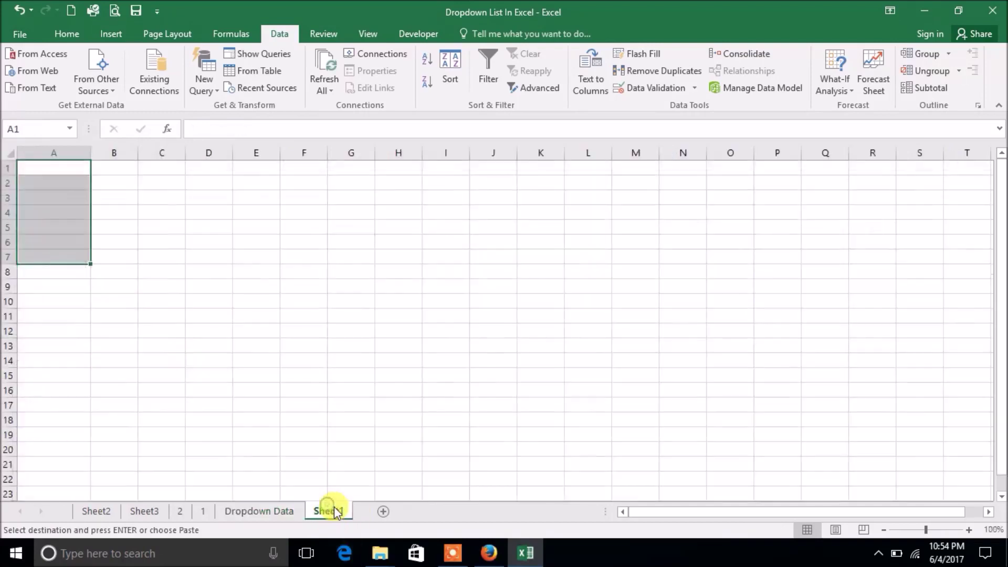
pyautogui.click(62, 167)
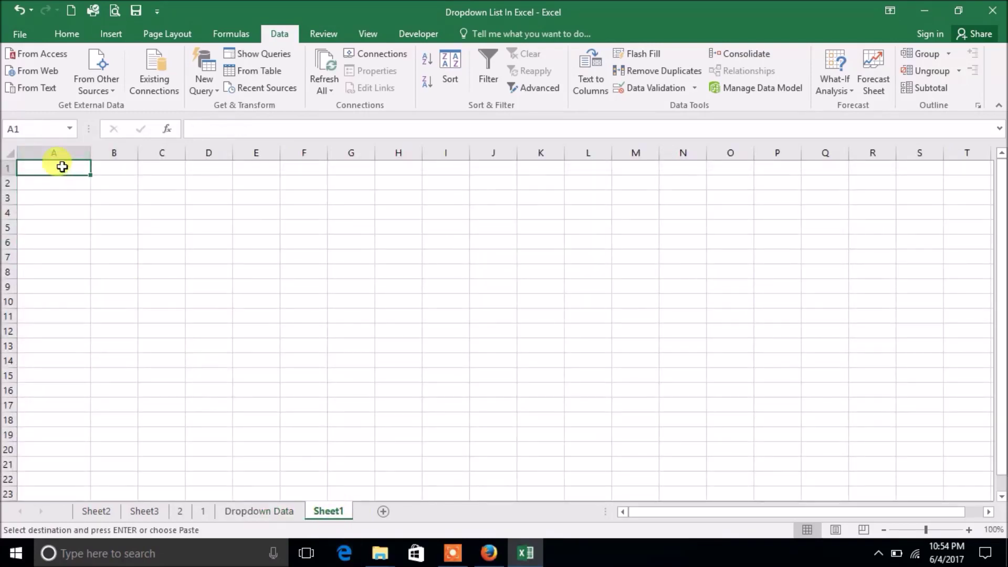
pyautogui.hotkey('ctrl', 'v')
pyautogui.click(267, 512)
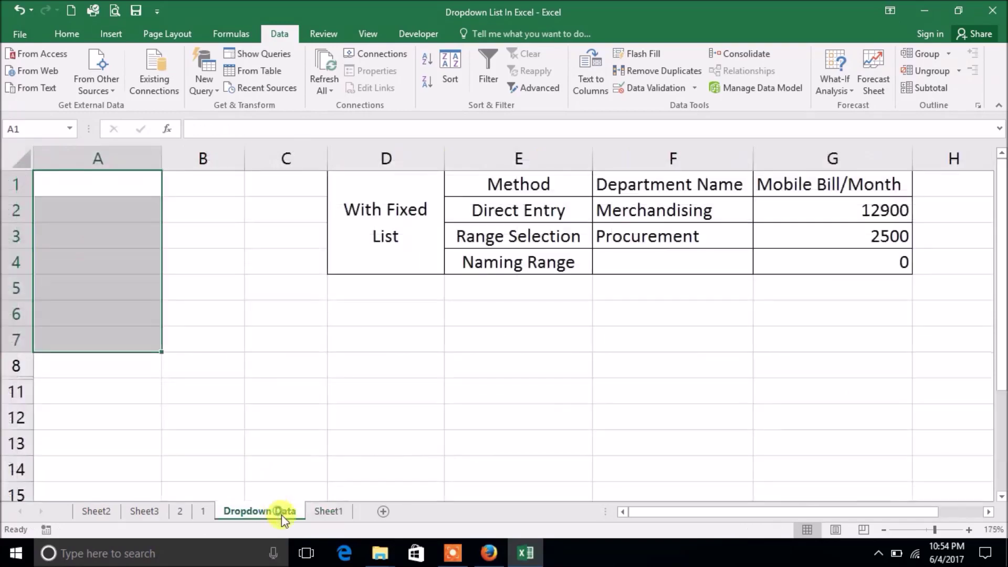
pyautogui.click(672, 243)
pyautogui.click(758, 242)
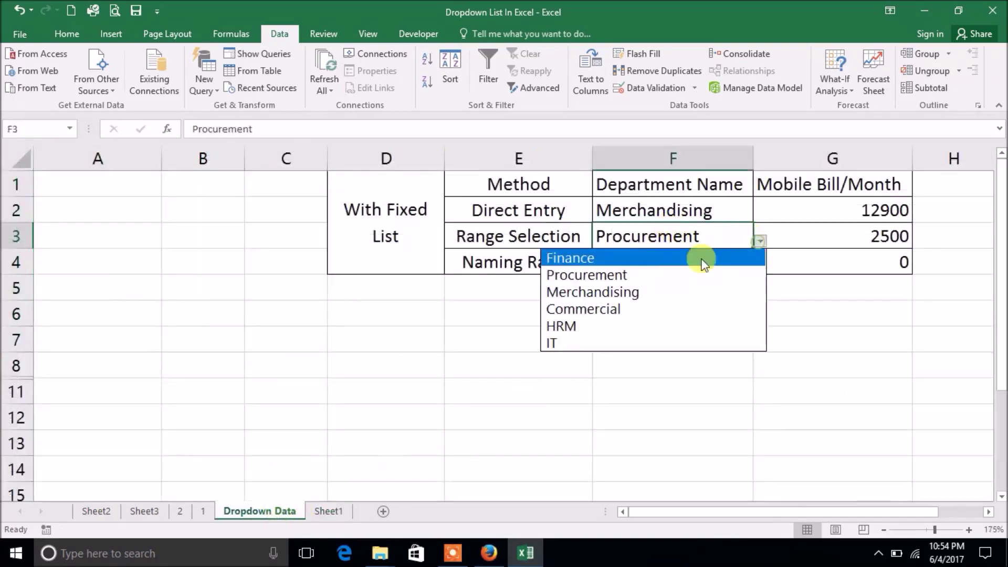
pyautogui.click(601, 277)
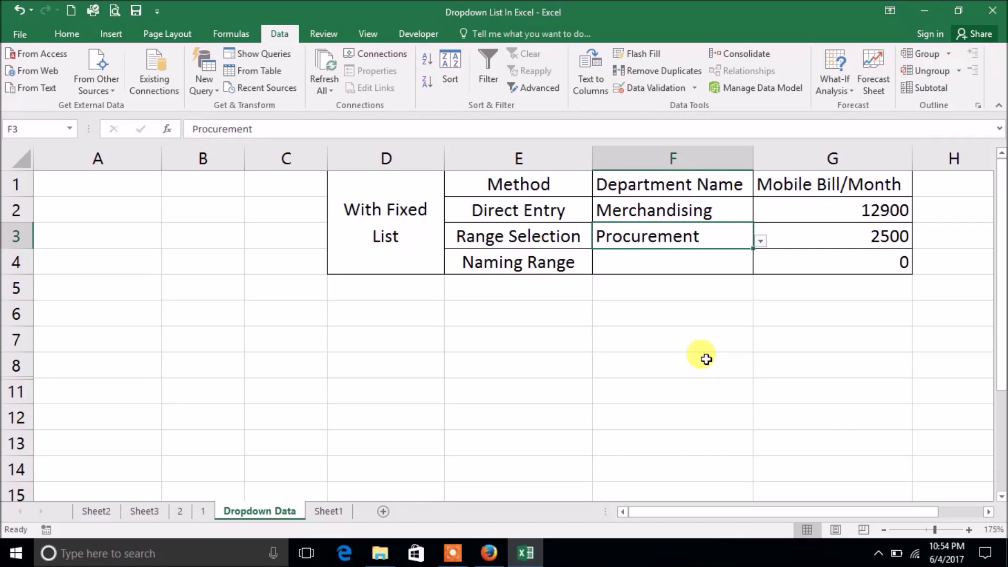
# Compare Sheet1 with Dropdown Data, leaving F3 unchanged and selecting F4
pyautogui.click(330, 510)
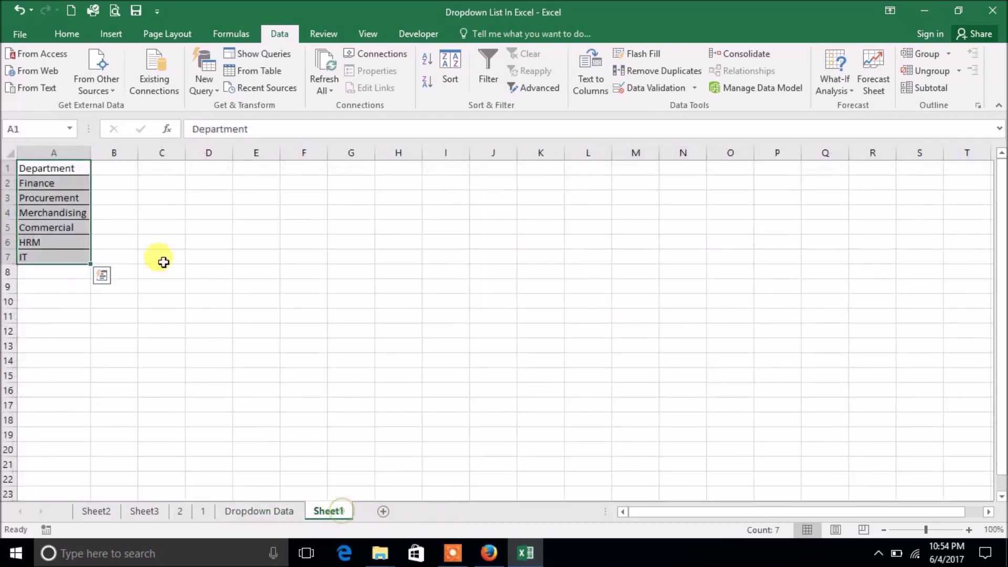
pyautogui.click(268, 514)
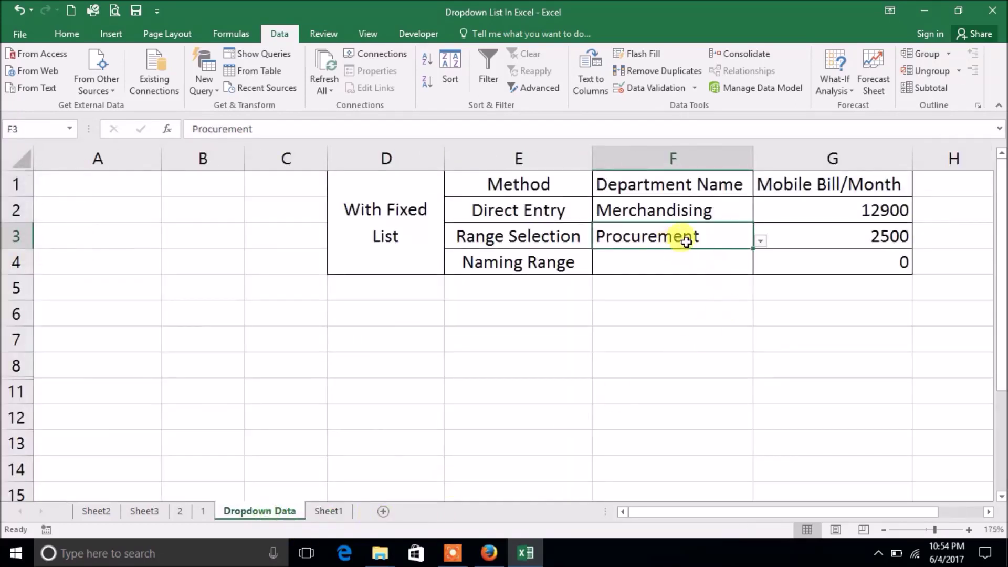
pyautogui.click(760, 241)
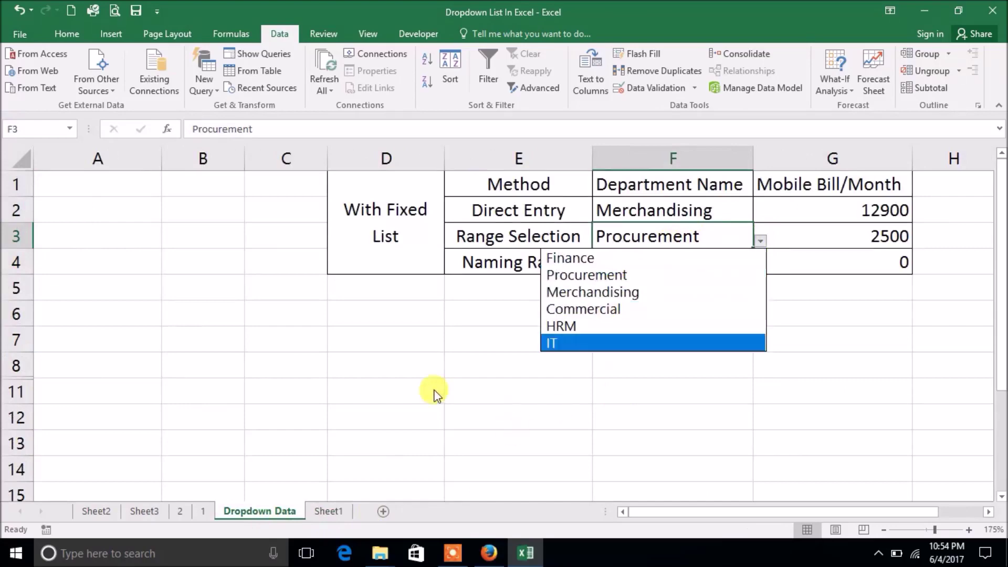
pyautogui.click(395, 403)
pyautogui.click(332, 516)
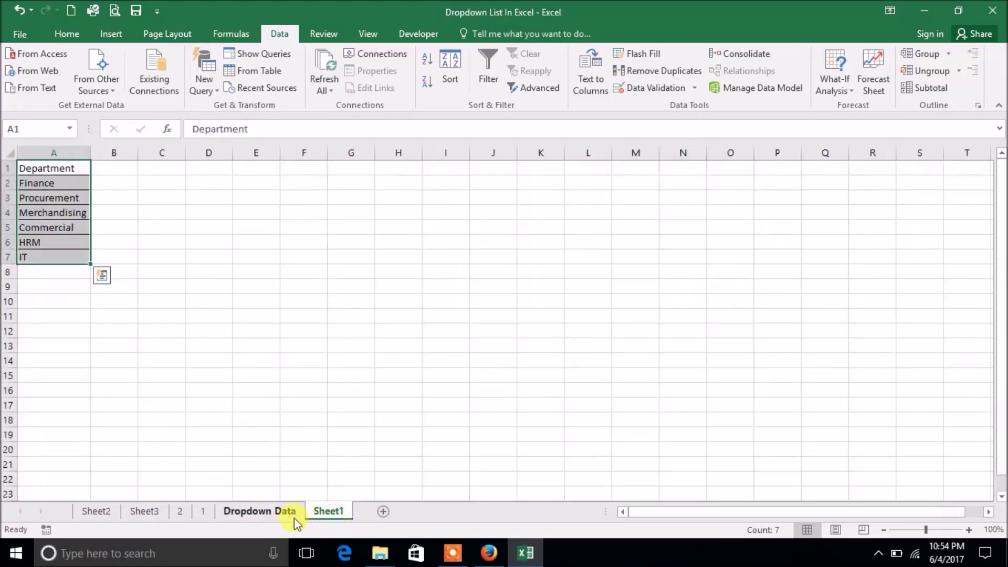
pyautogui.click(287, 516)
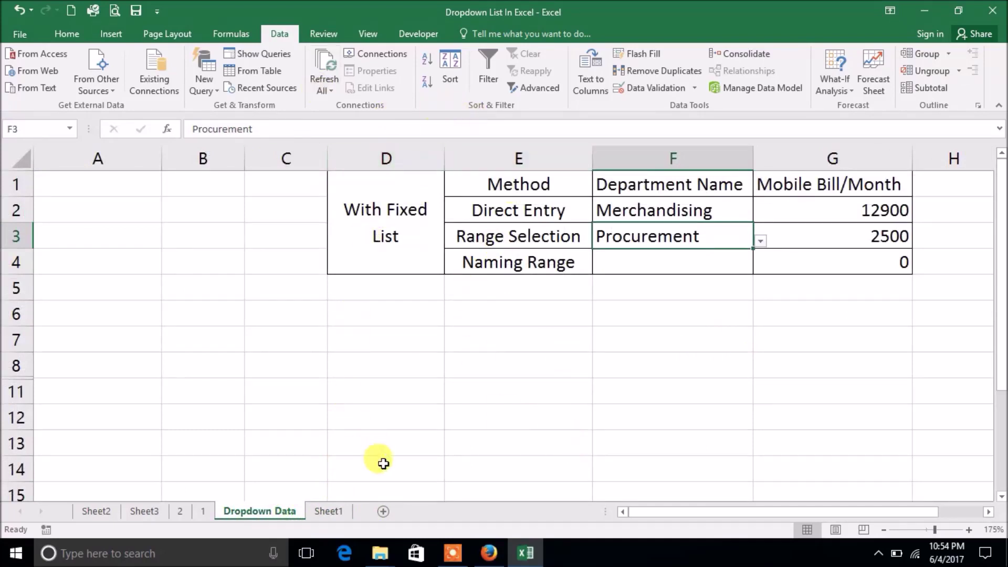
pyautogui.click(329, 512)
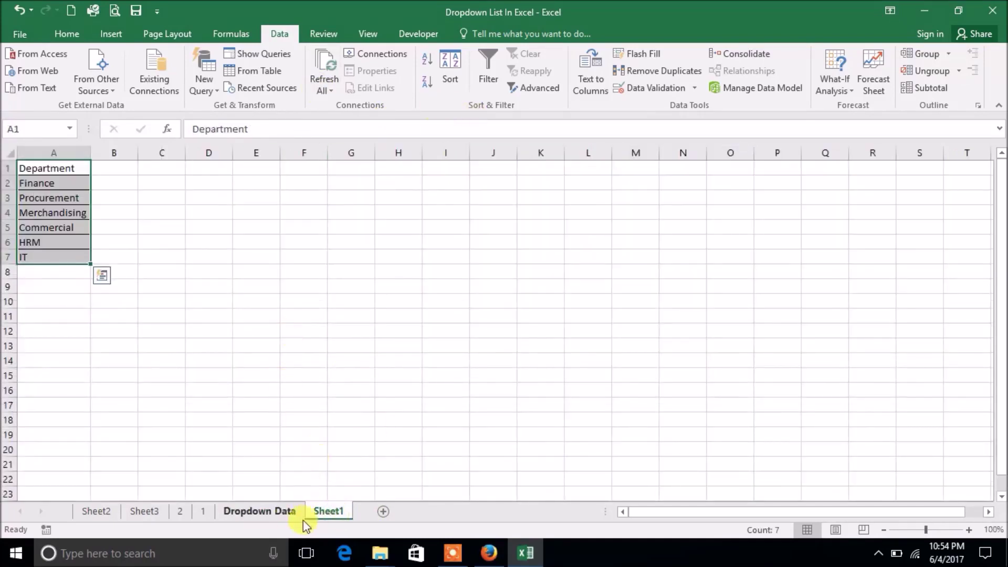
pyautogui.click(294, 509)
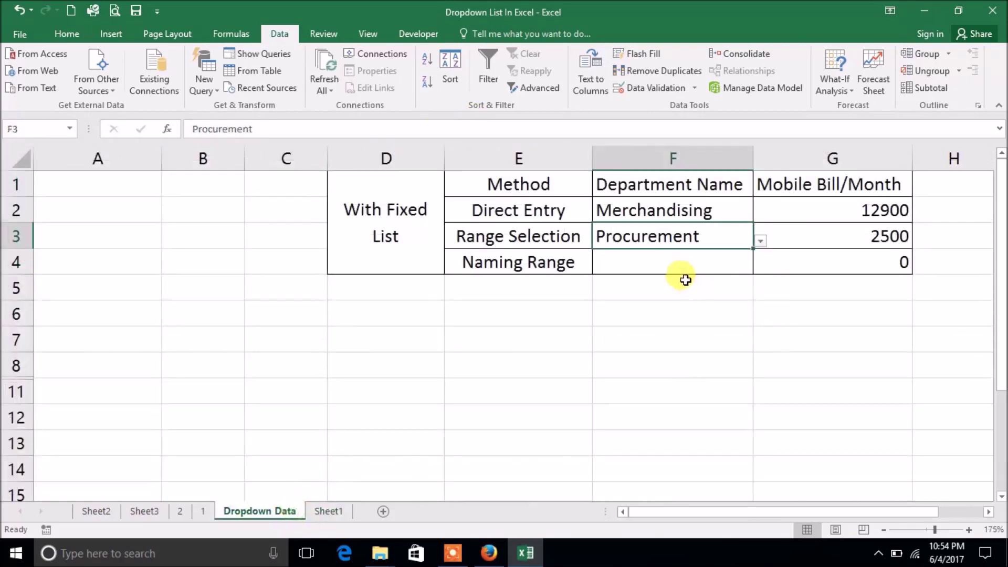
pyautogui.click(647, 260)
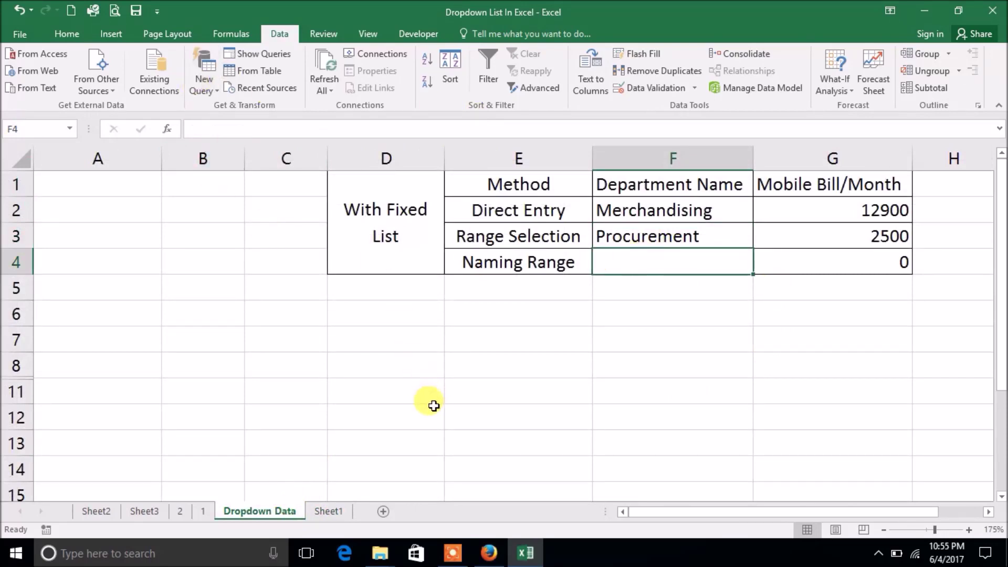
# Select Sheet1's departments A2:A7 and start naming them in the Name Box
pyautogui.click(328, 512)
pyautogui.moveTo(39, 182); pyautogui.dragTo(35, 254)
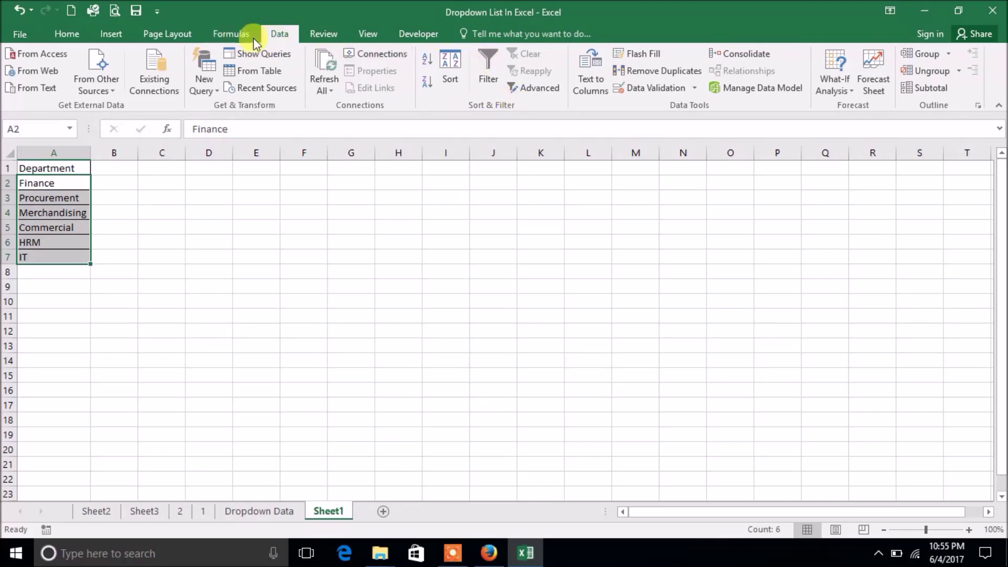
pyautogui.click(236, 34)
pyautogui.click(455, 54)
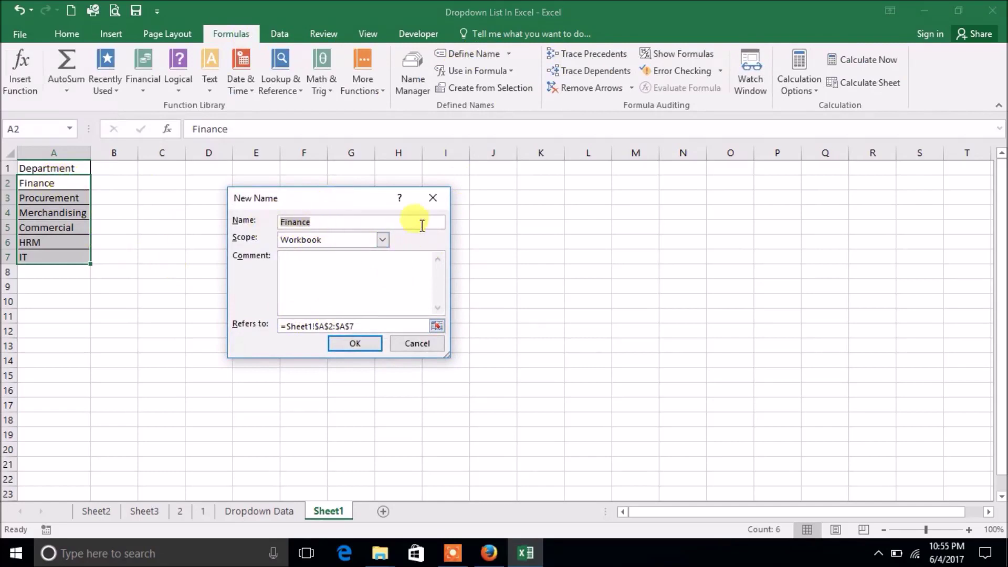
pyautogui.click(432, 198)
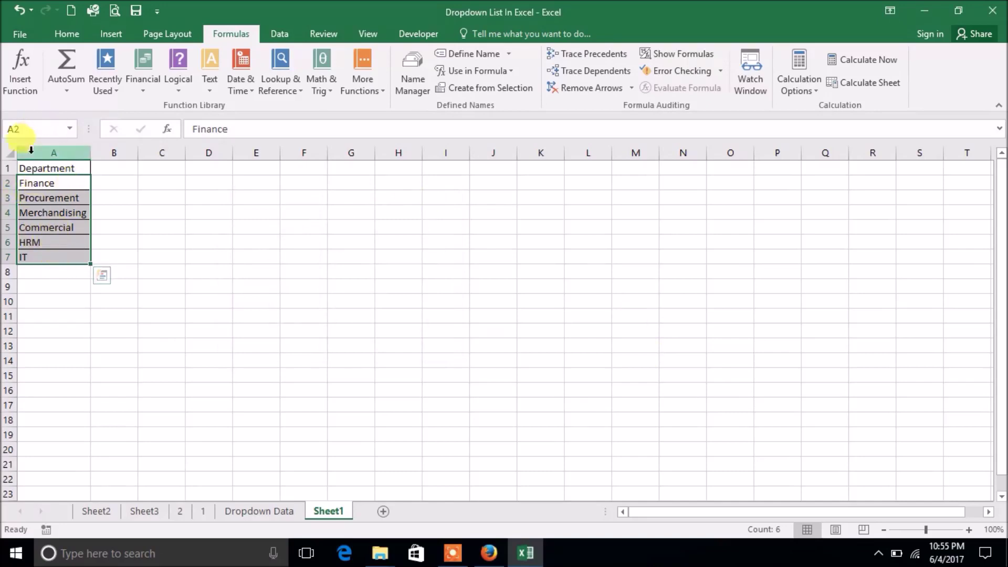
pyautogui.click(36, 131)
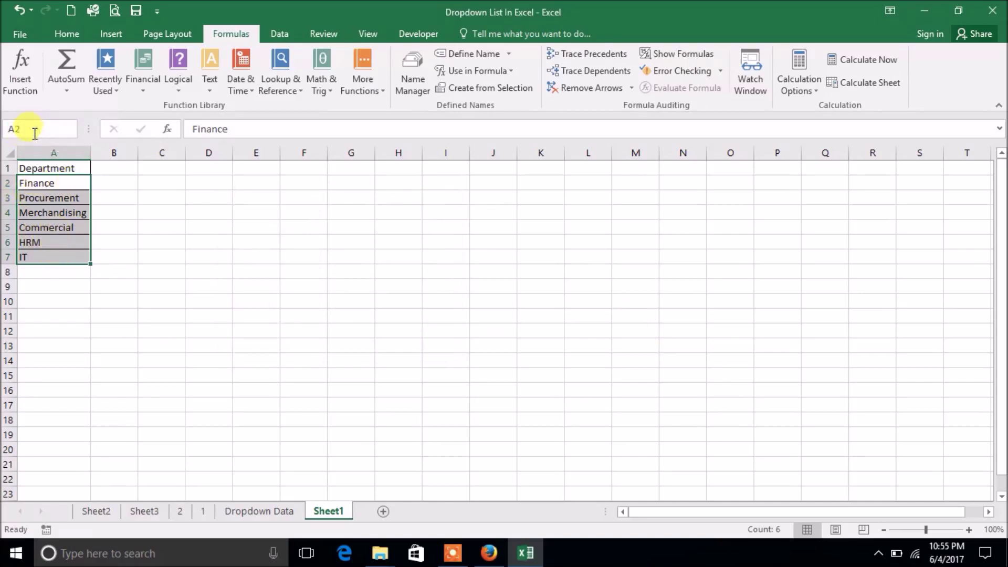
pyautogui.click(35, 133)
pyautogui.write('Departmen')
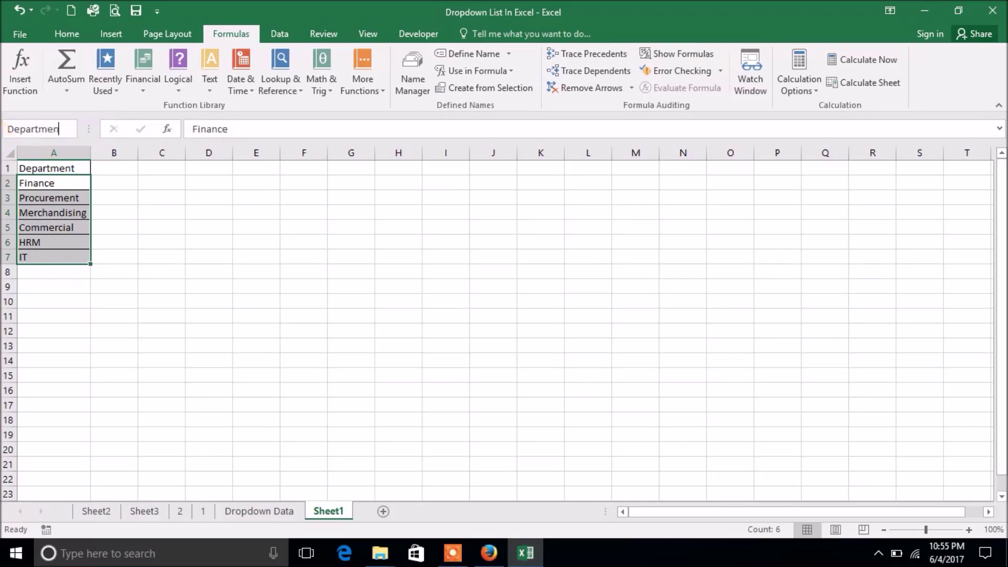
pyautogui.write('t')
# Commit the name 'Department', check the defined names, and return to Dropdown Data
pyautogui.press('Return')
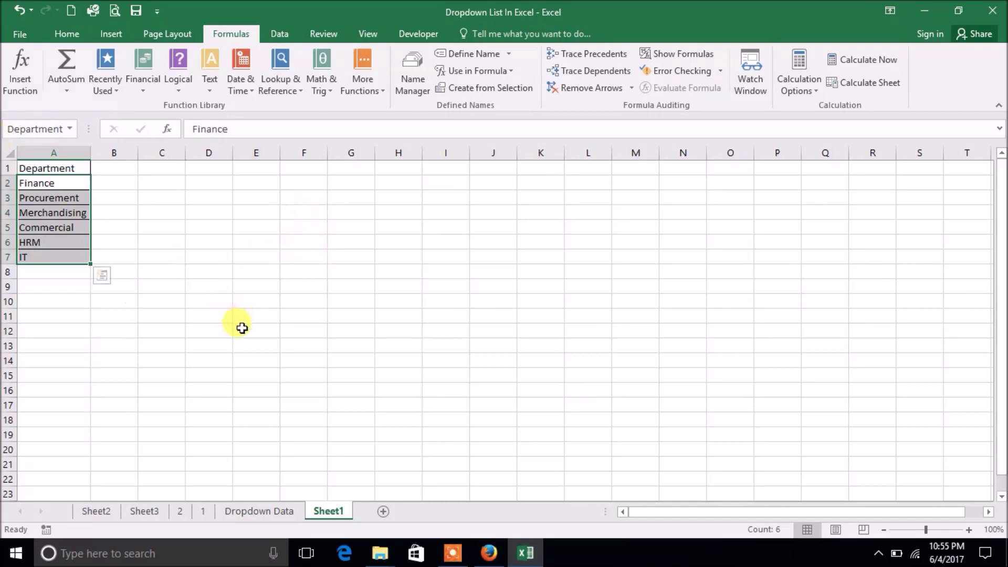
pyautogui.moveTo(242, 328); pyautogui.dragTo(239, 315)
pyautogui.click(409, 76)
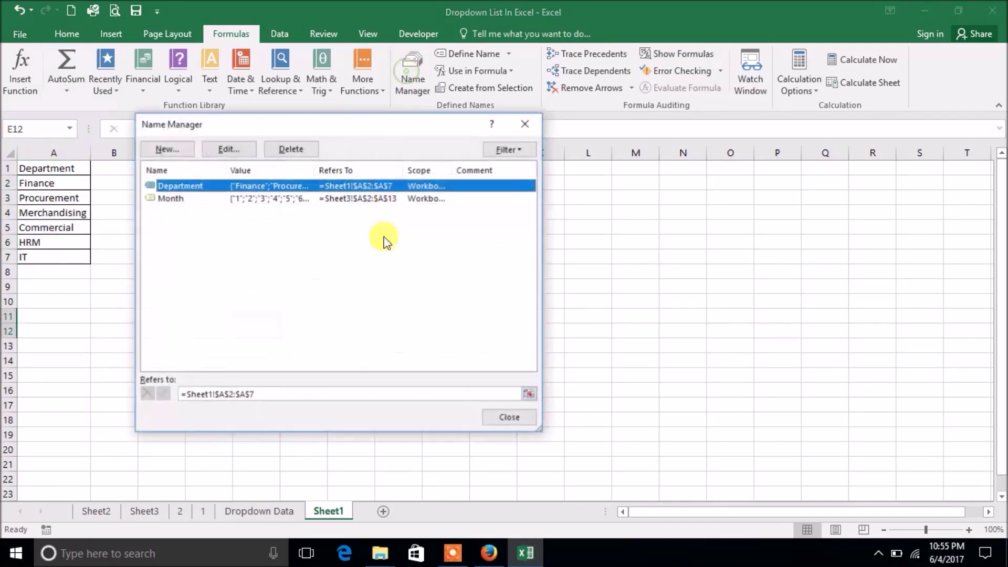
pyautogui.click(525, 124)
pyautogui.click(259, 514)
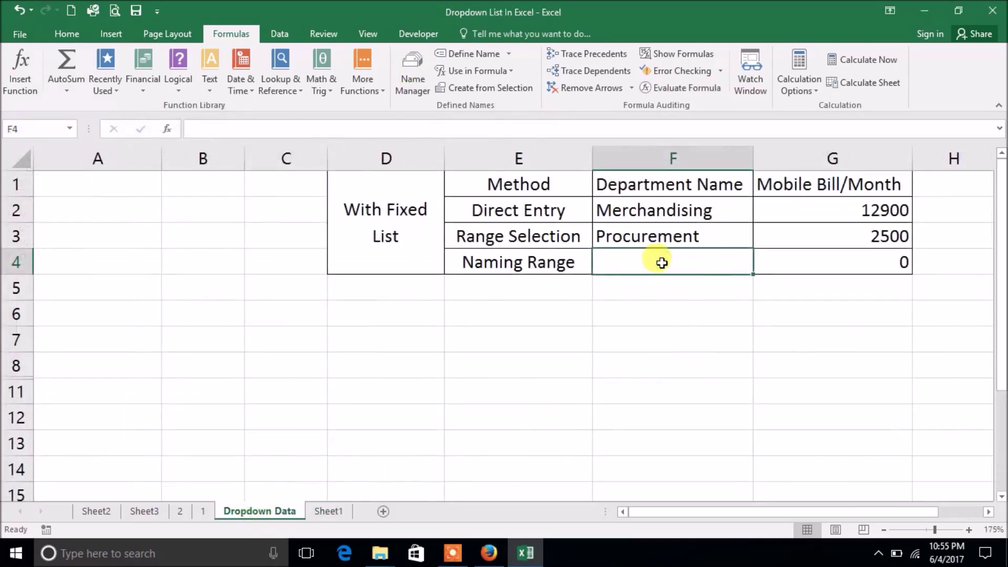
# Give F4 a List validation sourced from the Department named range
pyautogui.press('alt')
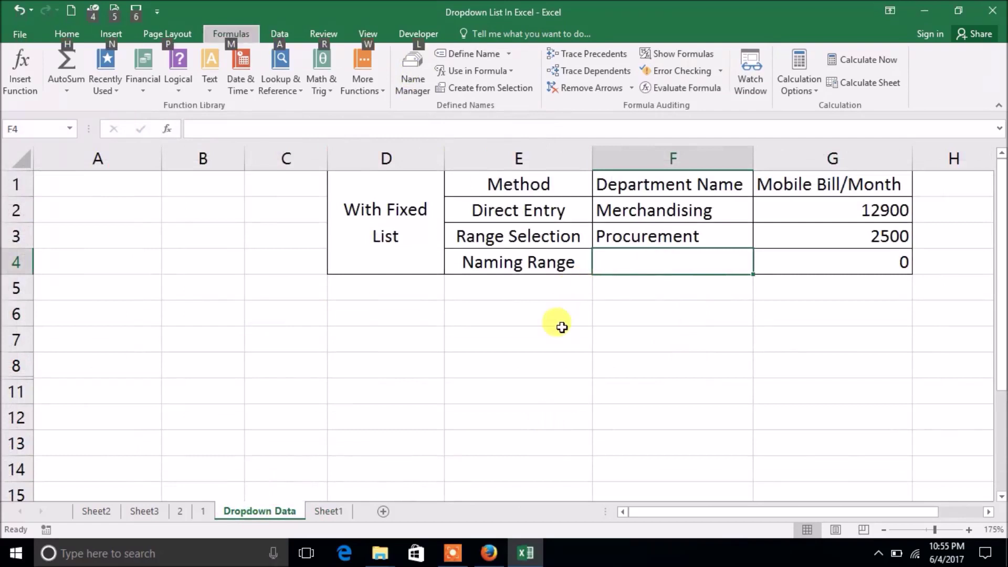
pyautogui.press('a')
pyautogui.press('v')
pyautogui.press('v')
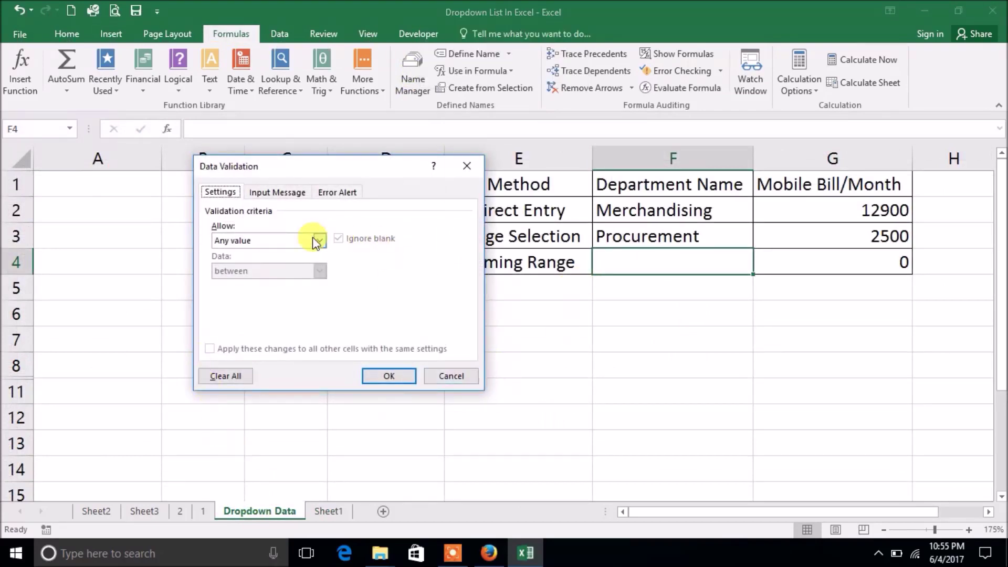
pyautogui.click(321, 241)
pyautogui.click(244, 281)
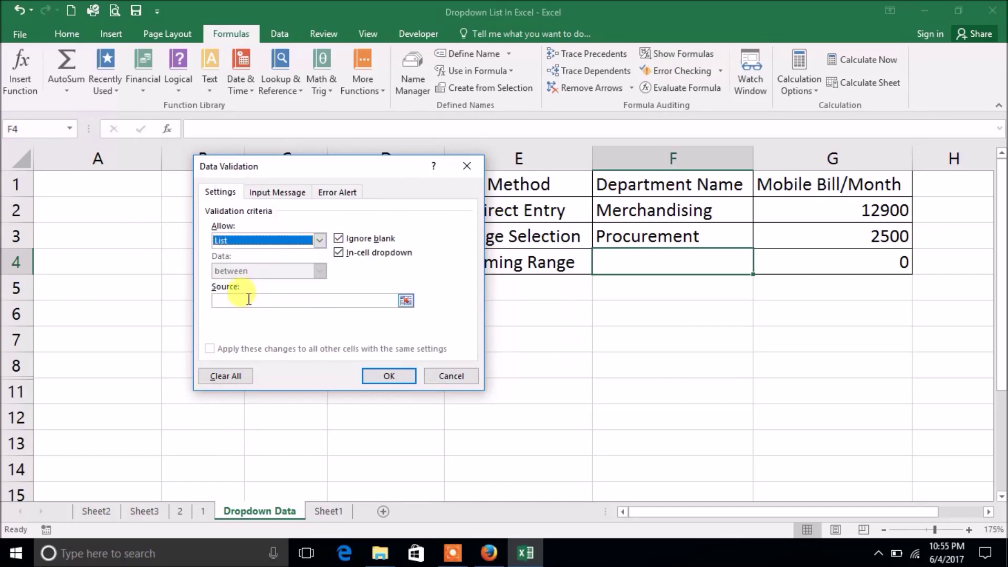
pyautogui.click(238, 301)
pyautogui.write('=')
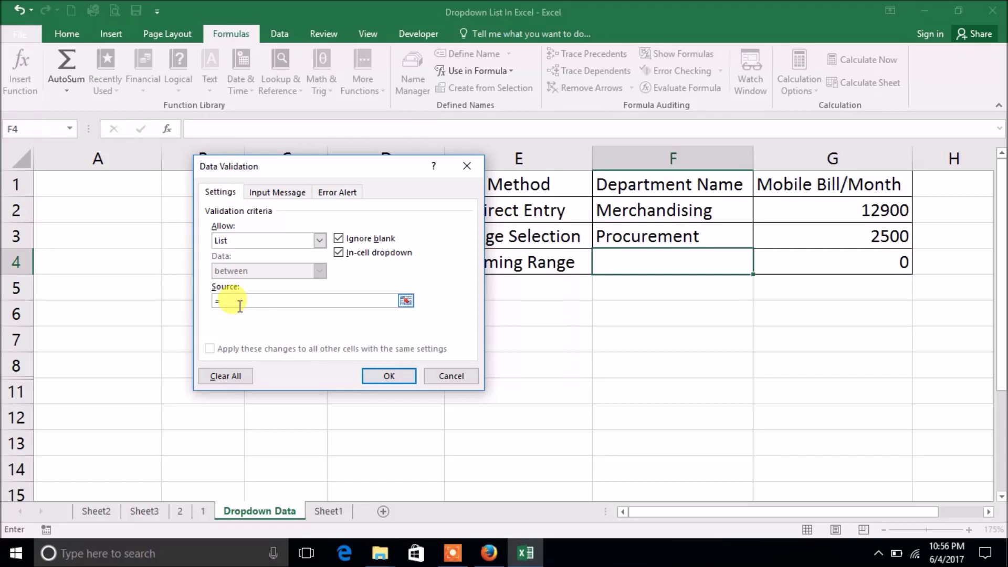
pyautogui.press('F3')
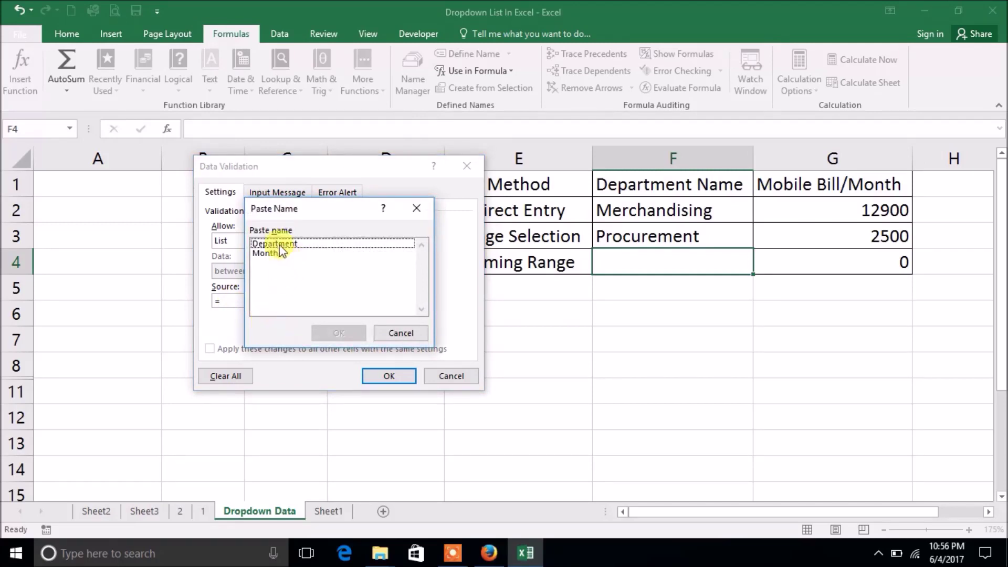
pyautogui.doubleClick(300, 243)
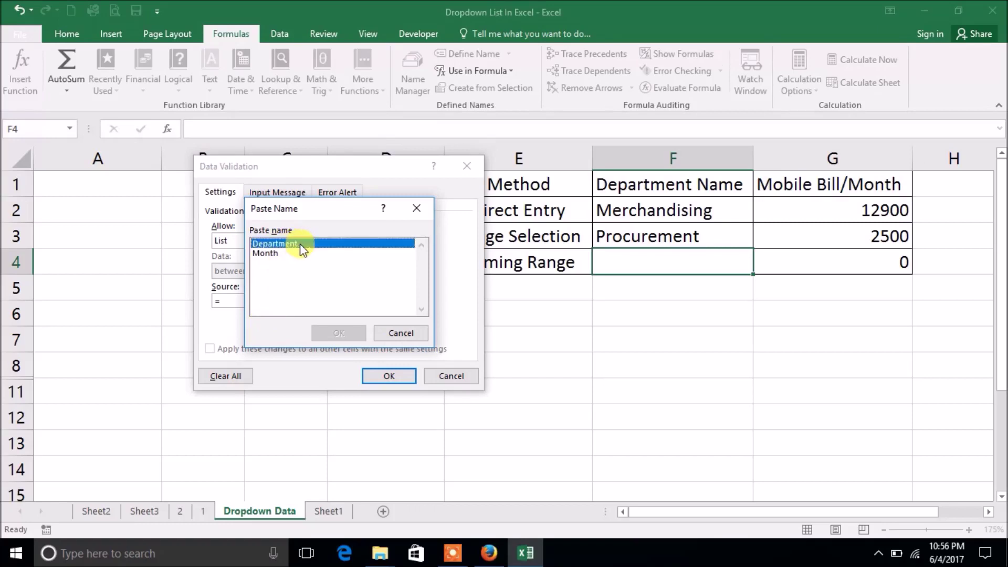
pyautogui.click(389, 377)
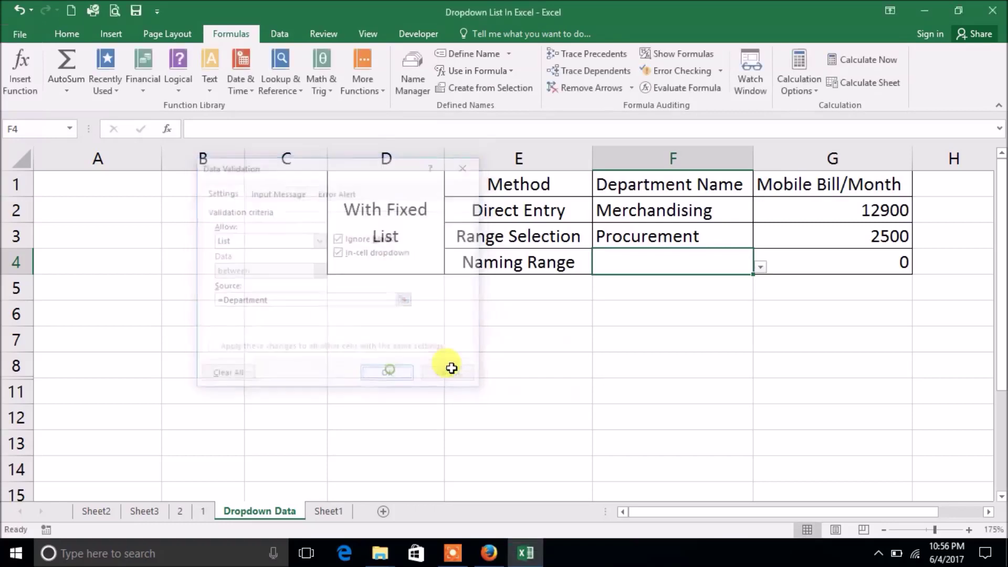
# Pick Procurement, then Commercial in F4, so G4 shows 12600
pyautogui.click(759, 267)
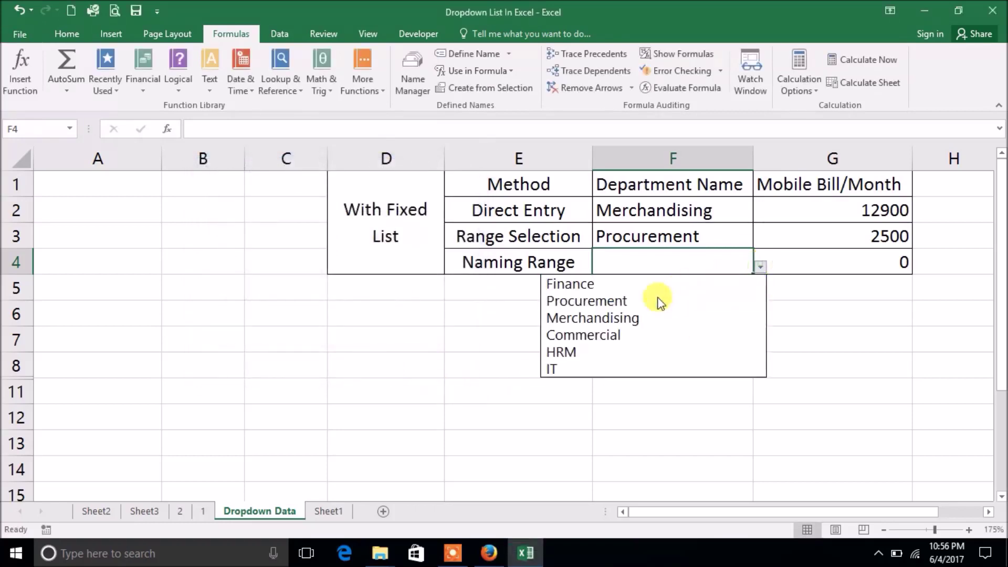
pyautogui.click(614, 304)
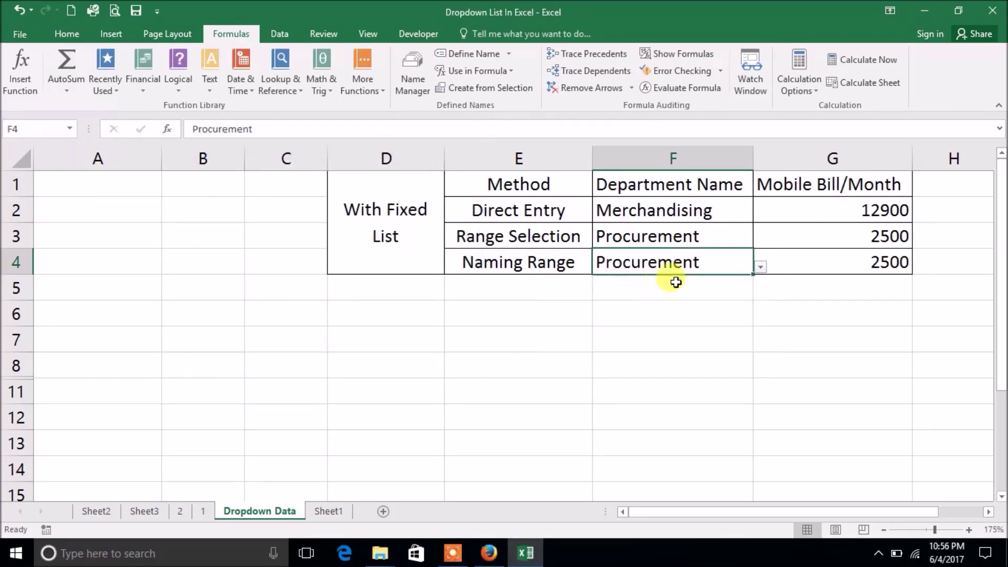
pyautogui.click(760, 267)
pyautogui.click(629, 333)
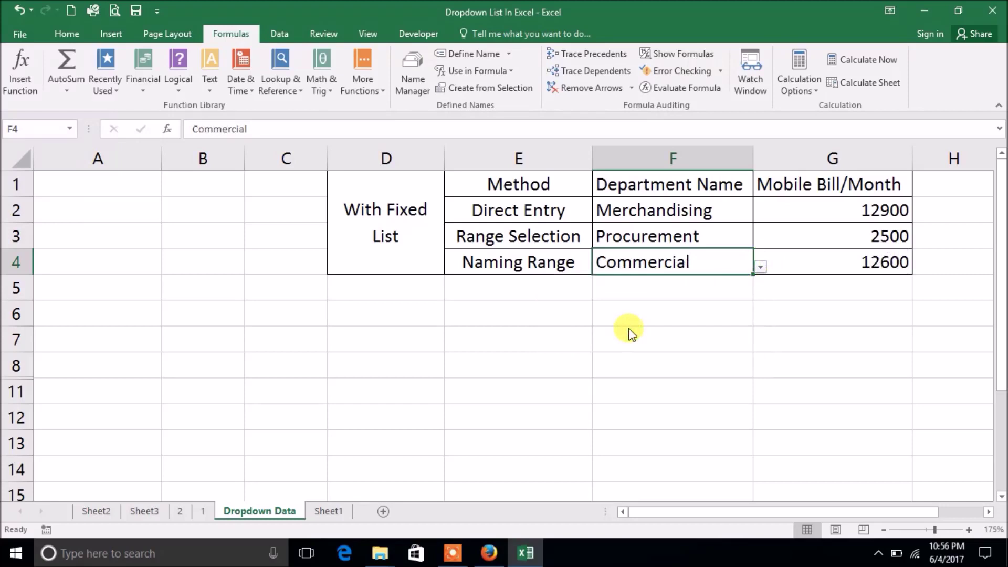
# Copy Sheet1's department list A1:A7 into cell A1 of Dropdown Data
pyautogui.click(329, 512)
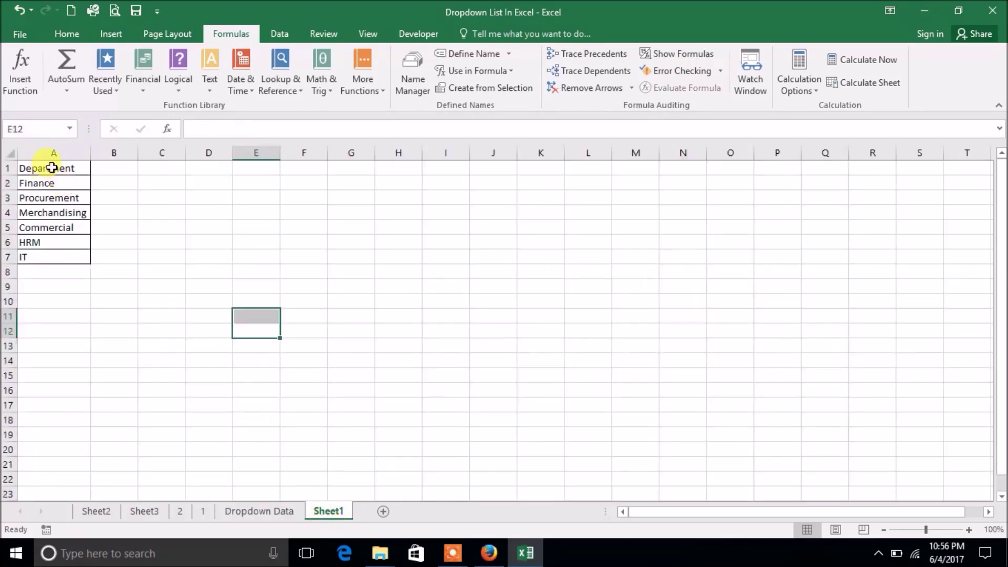
pyautogui.moveTo(48, 168); pyautogui.dragTo(45, 263)
pyautogui.hotkey('ctrl', 'c')
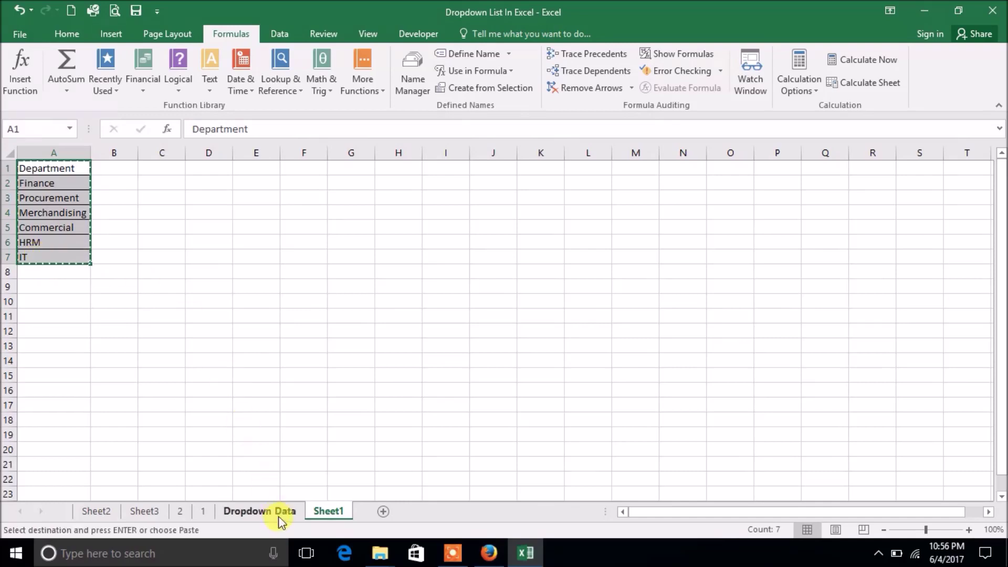
pyautogui.click(277, 513)
pyautogui.click(99, 178)
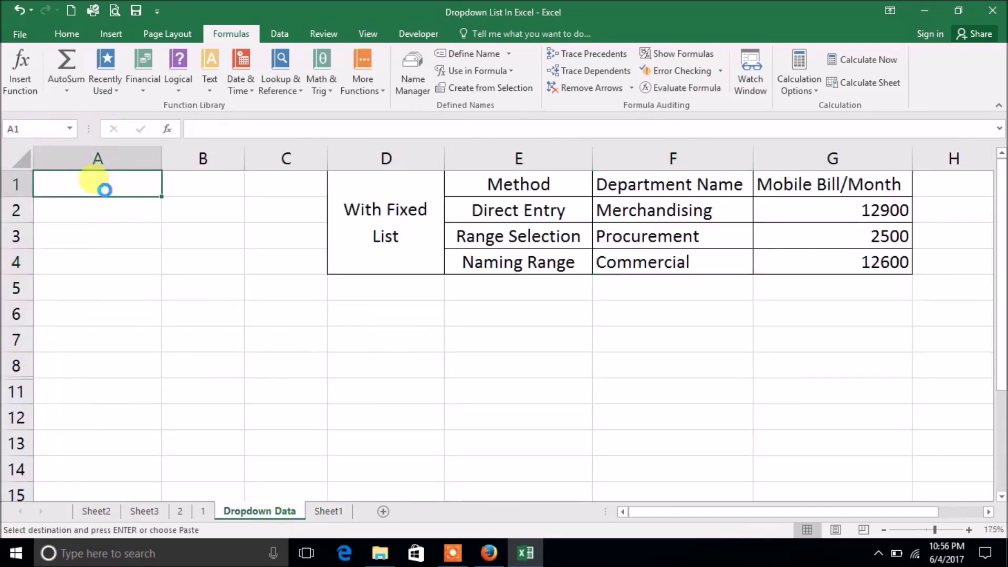
pyautogui.press('Return')
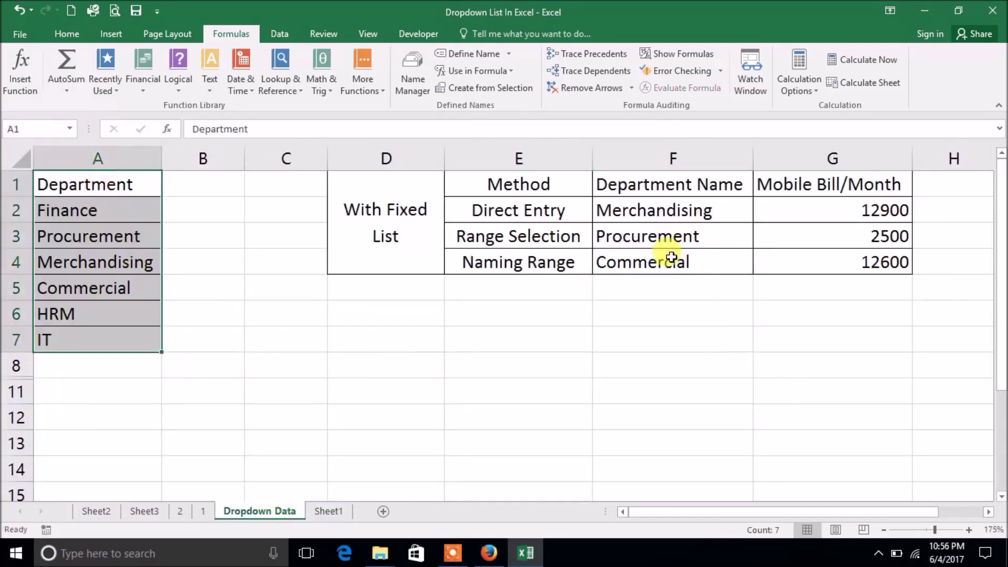
# Test F4 with Merchandising, return it to Commercial, and select empty cell A8
pyautogui.click(678, 260)
pyautogui.click(760, 268)
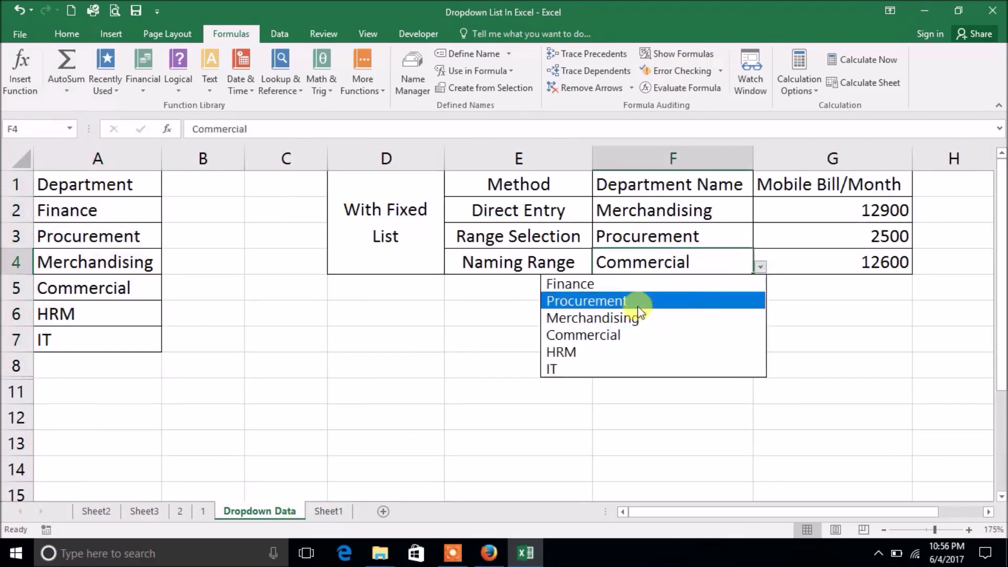
pyautogui.click(600, 317)
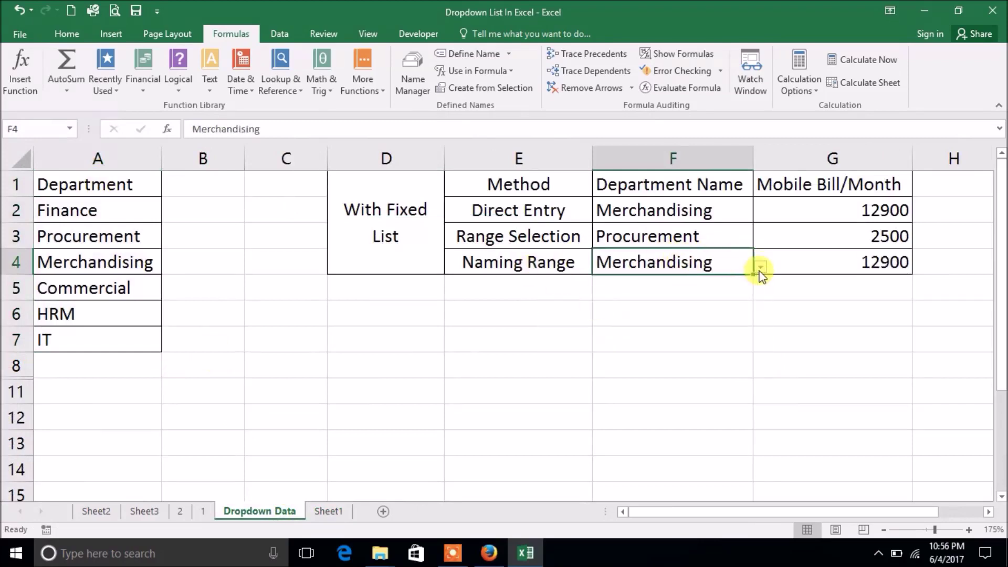
pyautogui.click(760, 269)
pyautogui.click(603, 334)
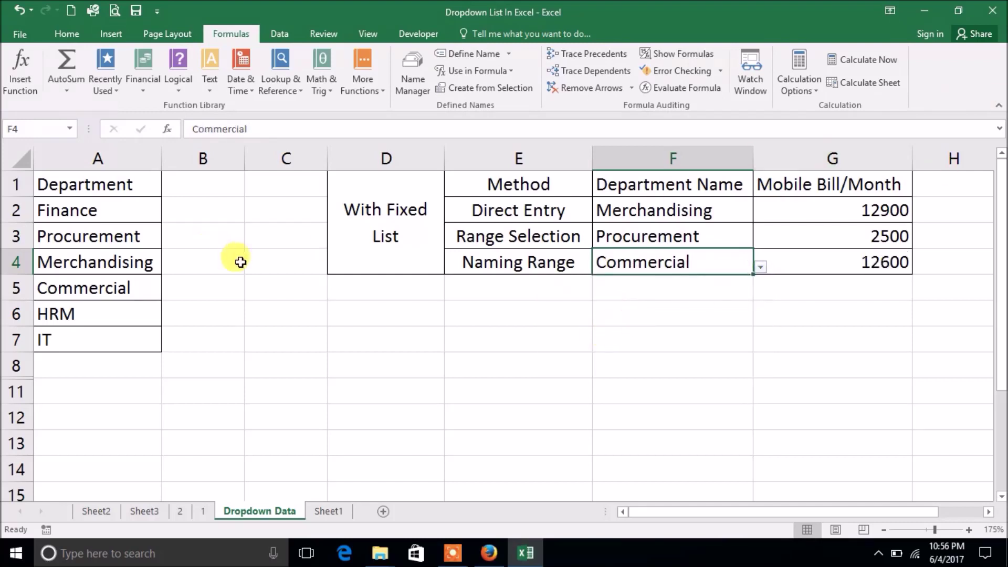
pyautogui.click(107, 370)
pyautogui.write('H')
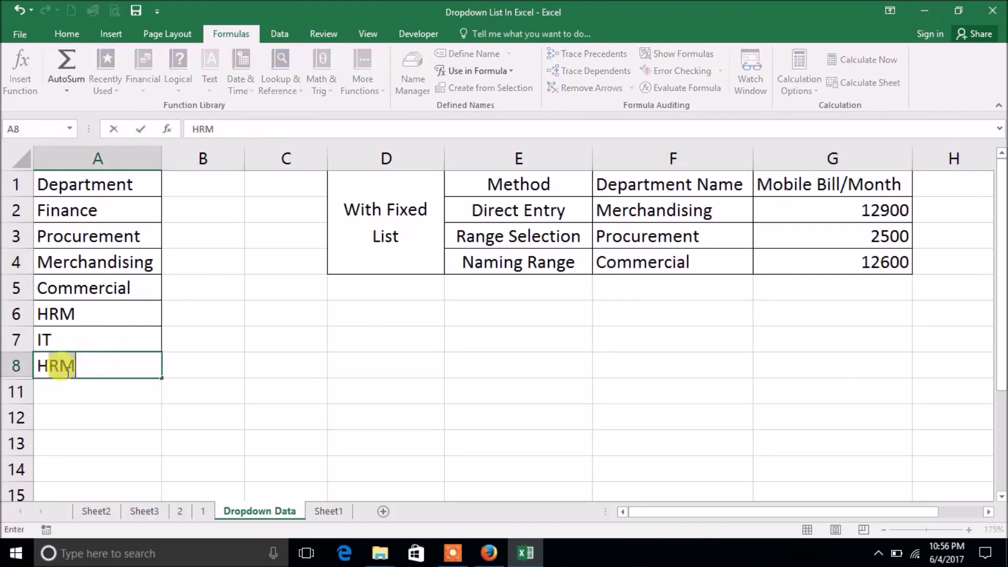
pyautogui.press('BackSpace')
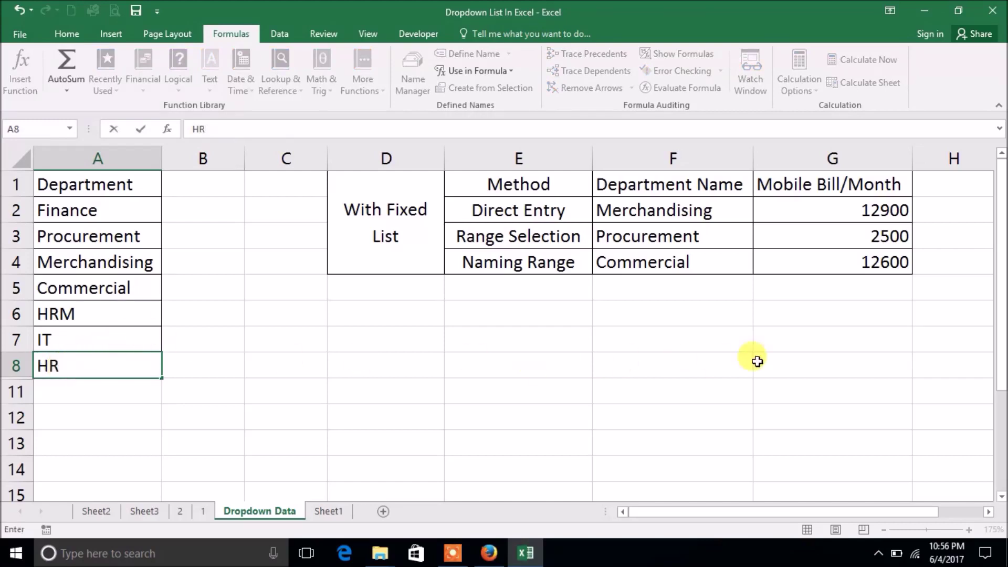
pyautogui.click(758, 362)
pyautogui.click(714, 262)
pyautogui.click(760, 267)
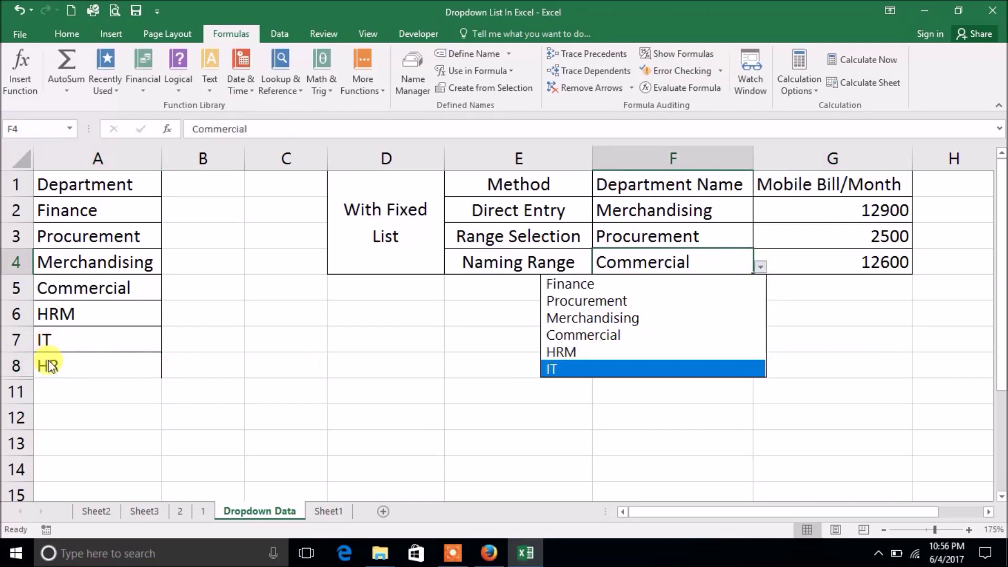
pyautogui.press('Escape')
pyautogui.click(92, 371)
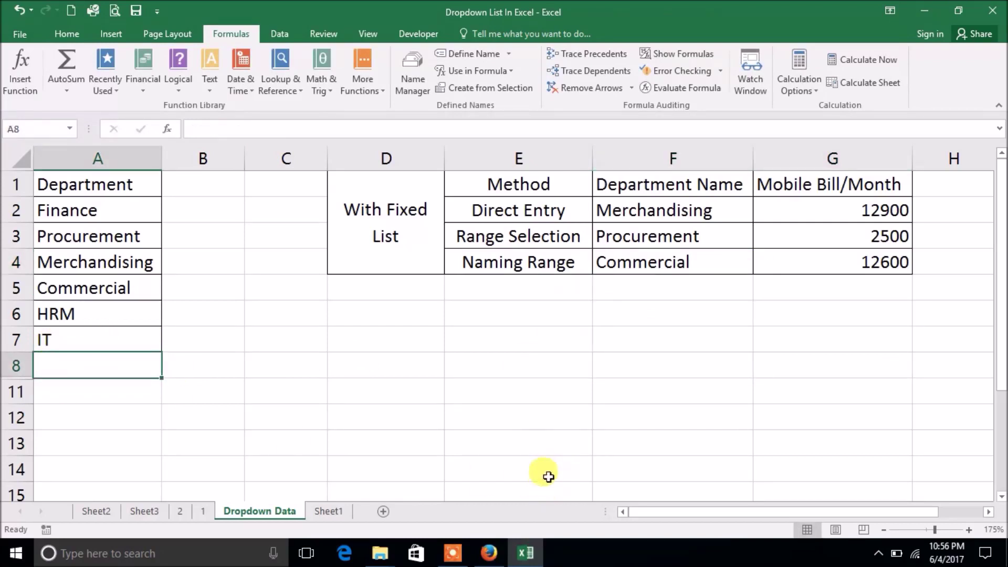
pyautogui.click(653, 399)
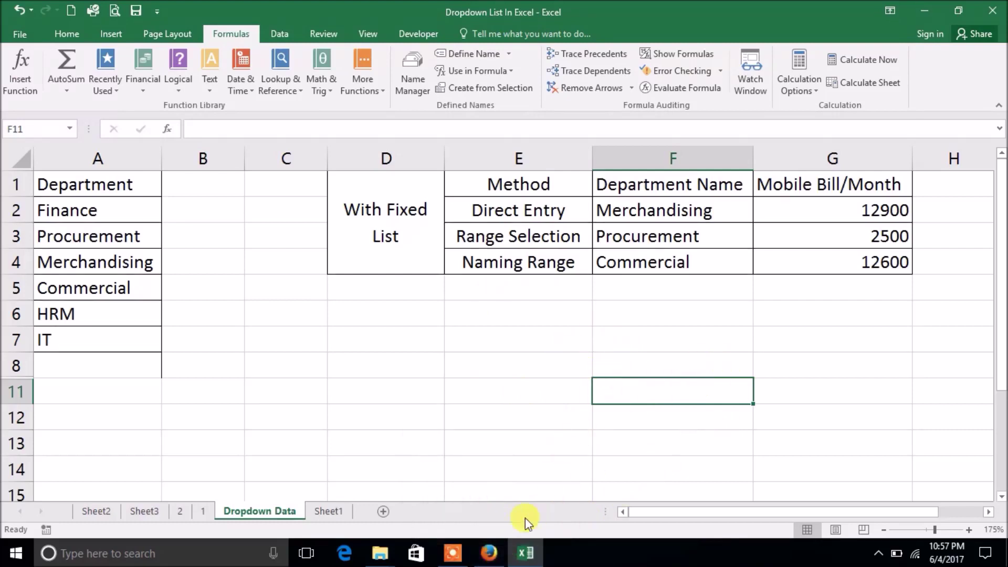
# Switch to Firefox and its '(1) Excel Friend - YouTube' tab
pyautogui.click(487, 555)
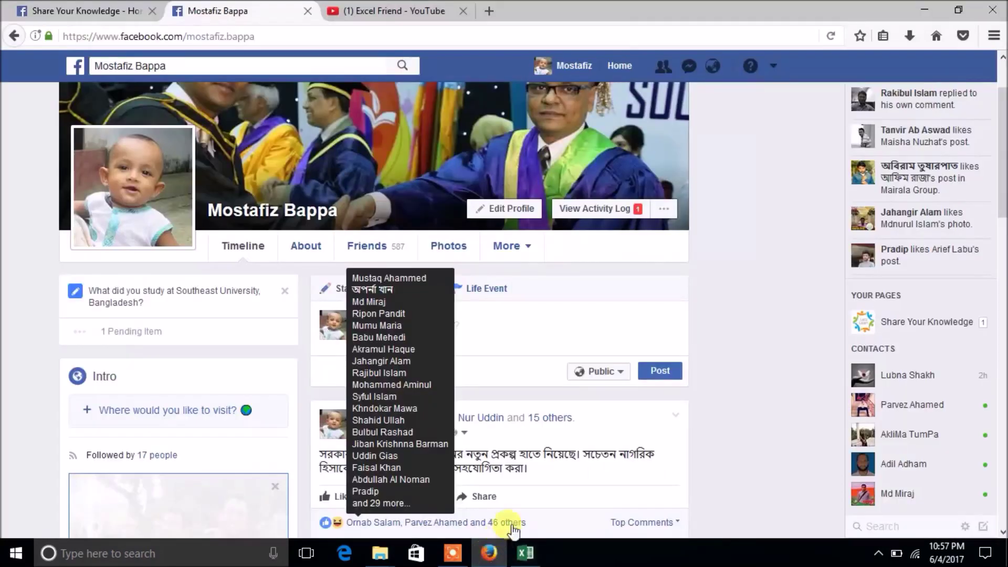
pyautogui.click(379, 11)
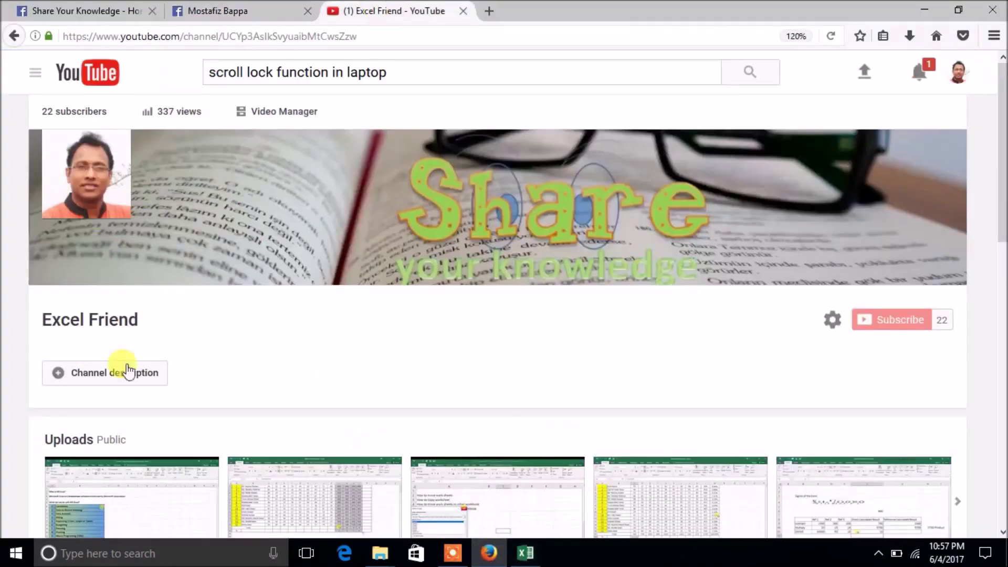